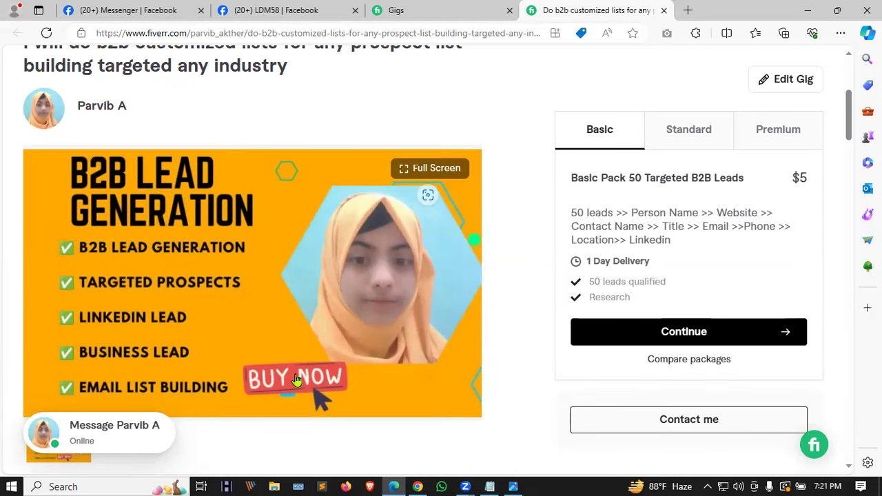
Review the gig's image, package details and About this gig description on its preview page, and close the page
scroll(196, 225, "down", 1)
scroll(102, 191, "down", 2)
scroll(171, 353, "down", 3)
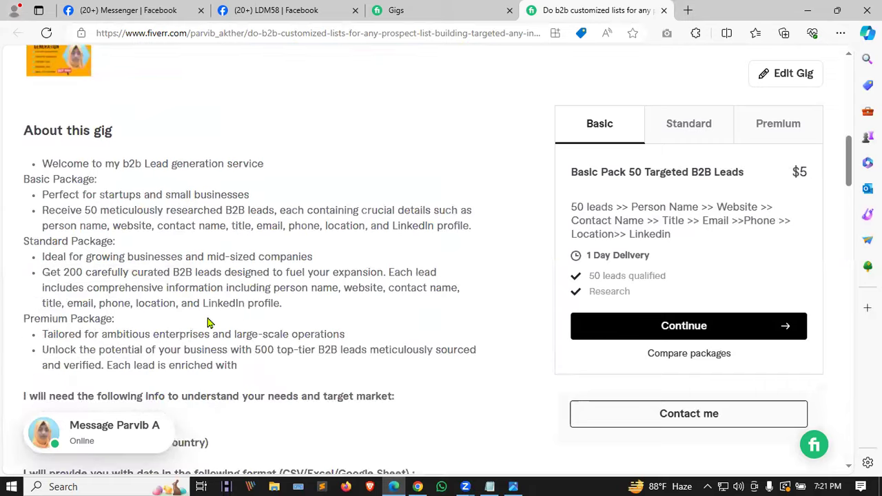
scroll(211, 321, "up", 5)
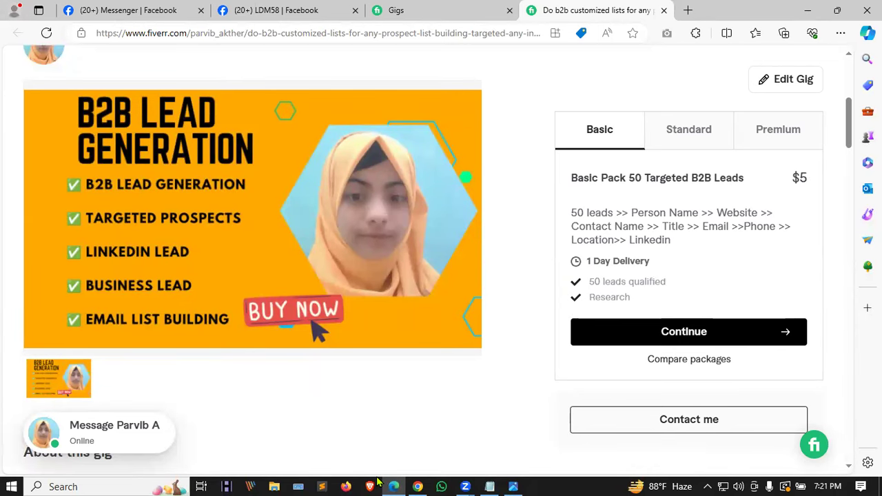
scroll(285, 362, "down", 1)
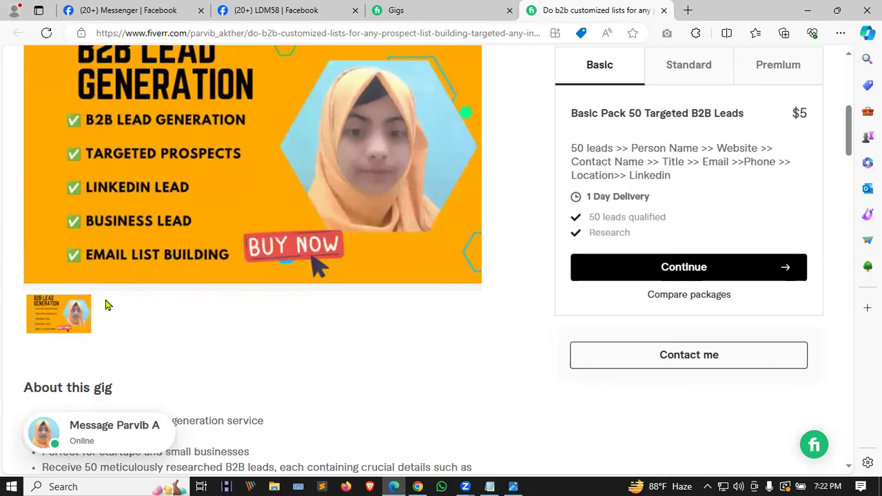
scroll(107, 305, "down", 3)
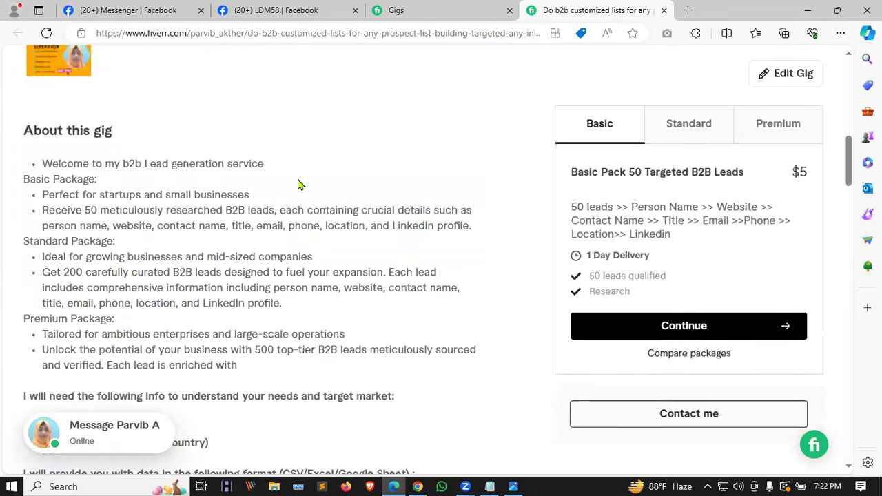
scroll(297, 185, "up", 5)
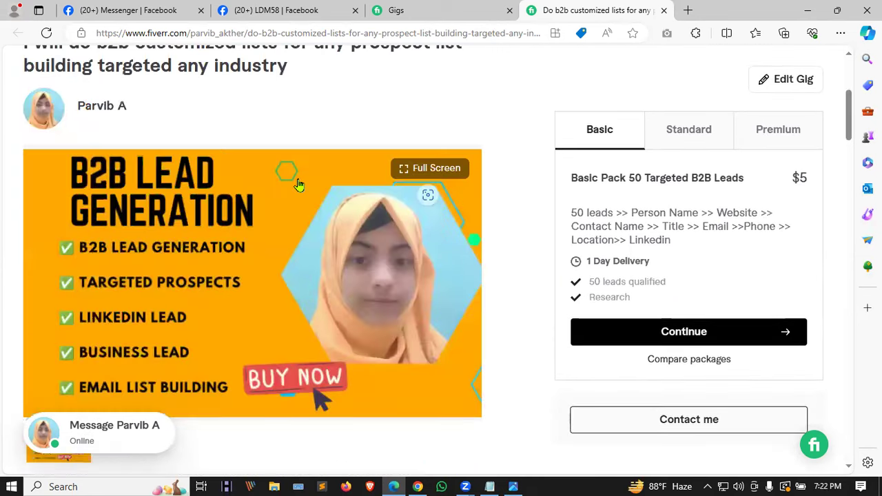
scroll(384, 423, "down", 3)
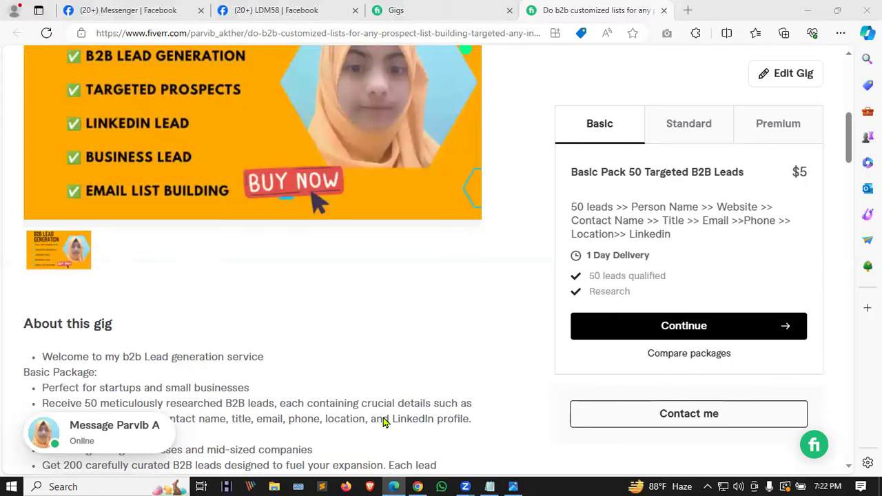
scroll(276, 313, "down", 3)
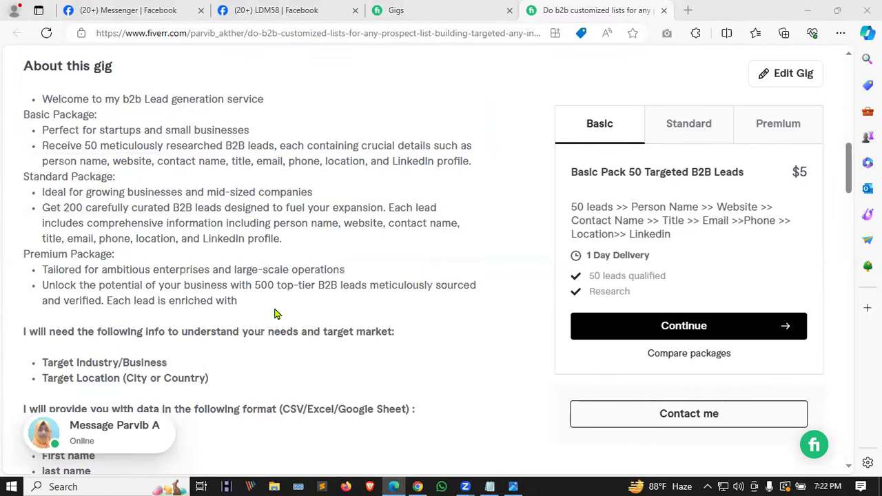
scroll(79, 128, "up", 1)
left_click_drag(41, 163, 268, 164)
left_click(48, 163)
scroll(76, 207, "up", 3)
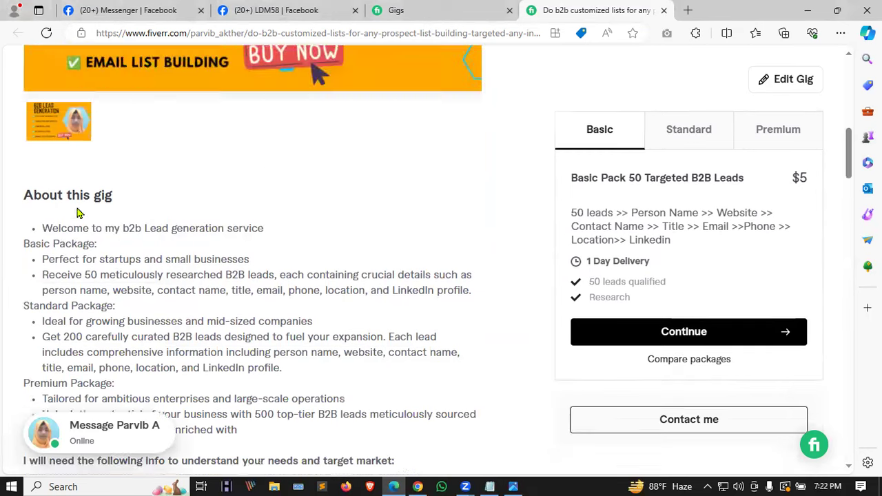
scroll(124, 204, "down", 3)
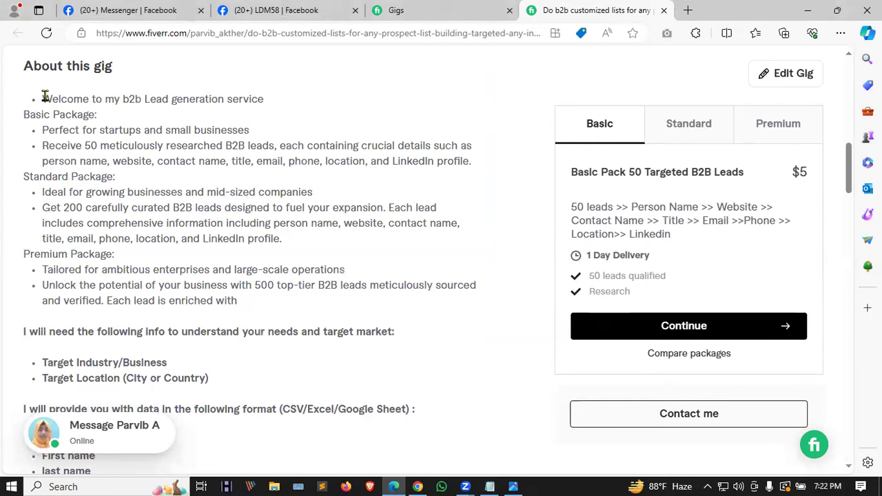
left_click_drag(43, 96, 272, 101)
scroll(378, 262, "up", 15)
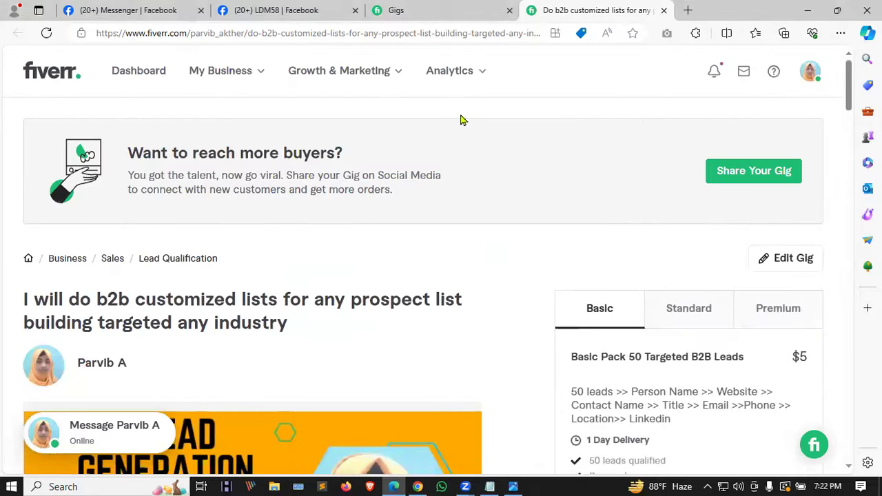
left_click(441, 10)
left_click(664, 10)
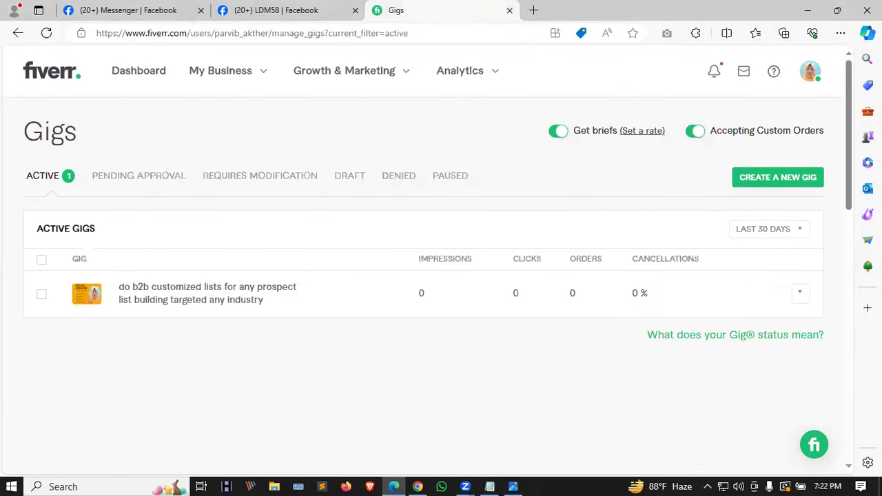
left_click(798, 296)
left_click(734, 311)
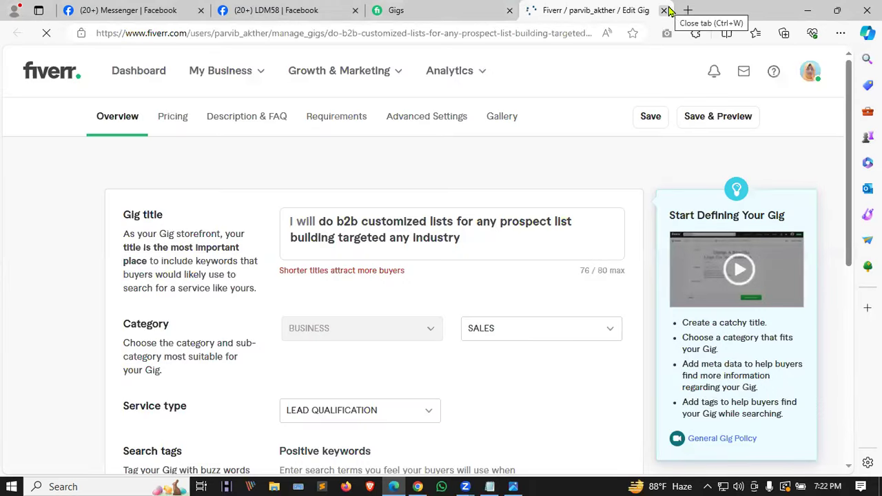
left_click(663, 10)
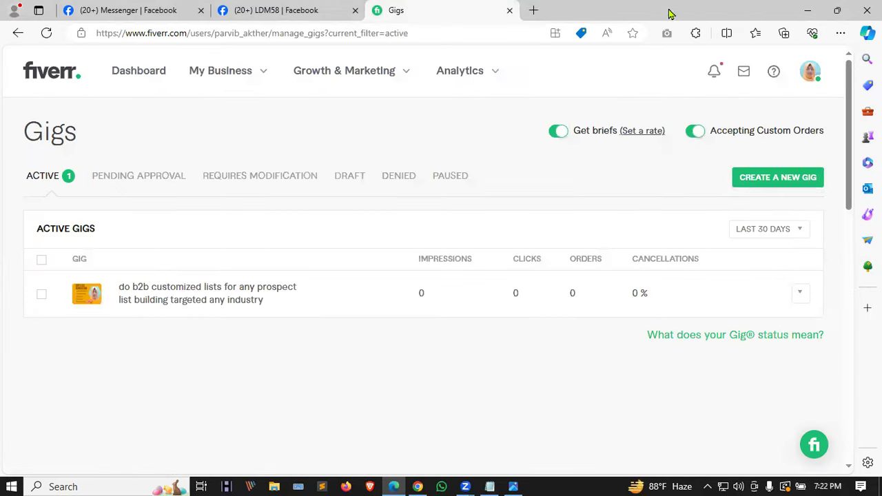
Check the sharing options offered for the active B2B gig and dismiss them
left_click(805, 298)
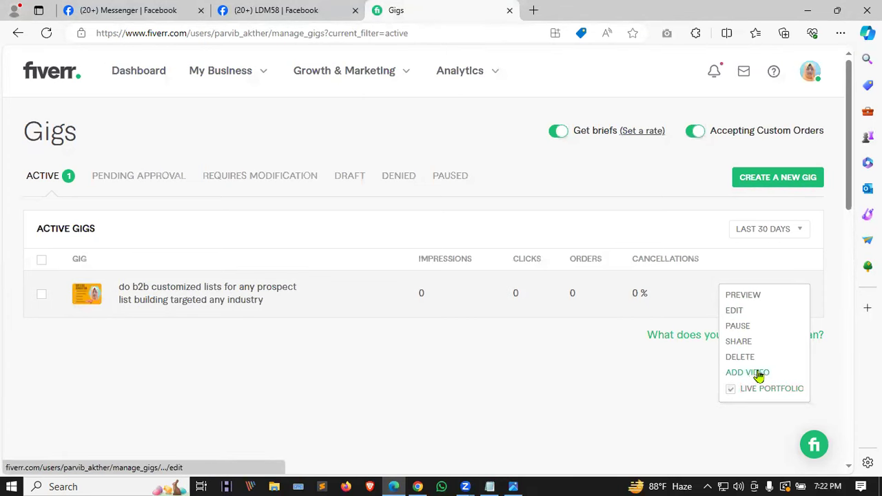
left_click(738, 343)
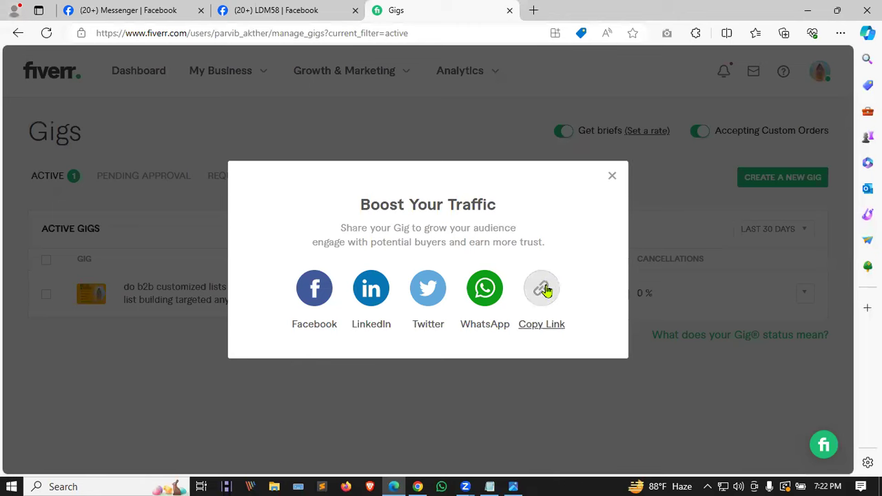
left_click(612, 176)
Open the active B2B customized lists gig for editing
left_click(802, 294)
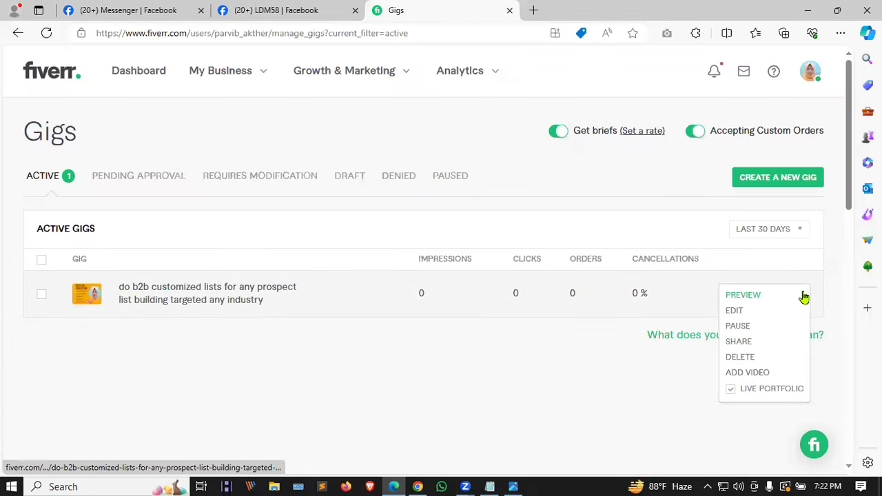
left_click(735, 311)
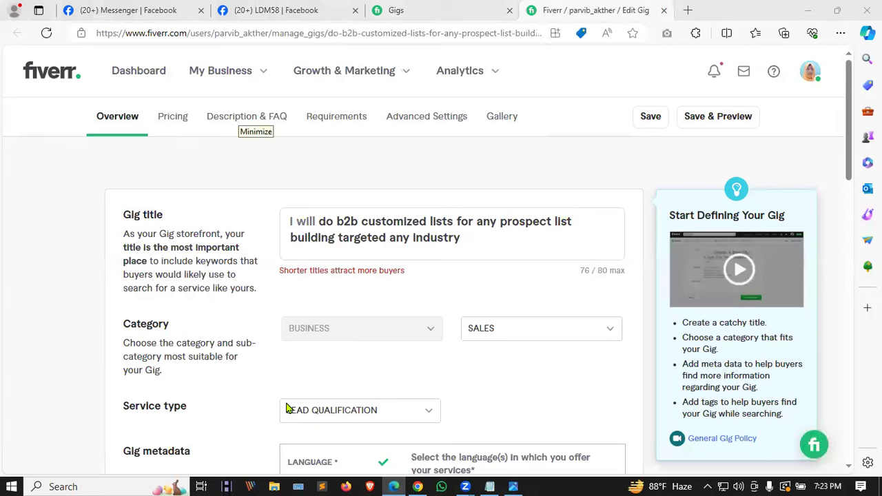
left_click(354, 210)
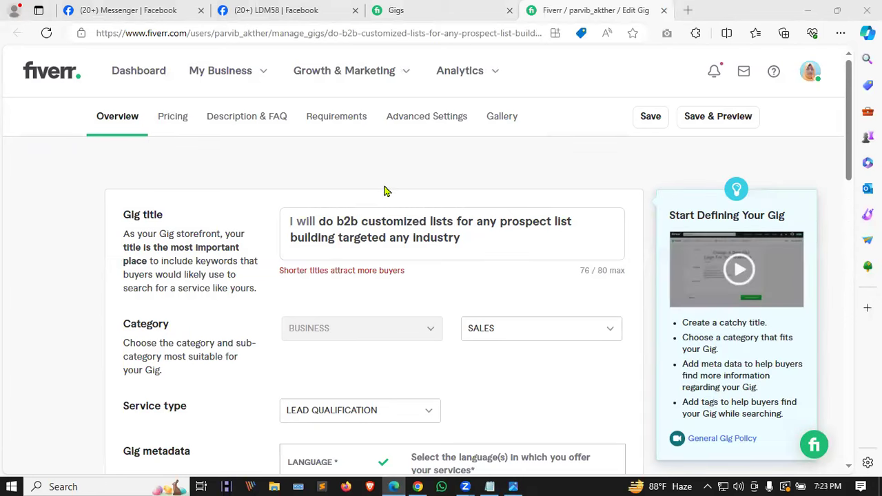
Examine the gig's overview settings, from category and metadata to search tags, and the wording of the gig title
scroll(427, 193, "down", 2)
scroll(443, 199, "down", 3)
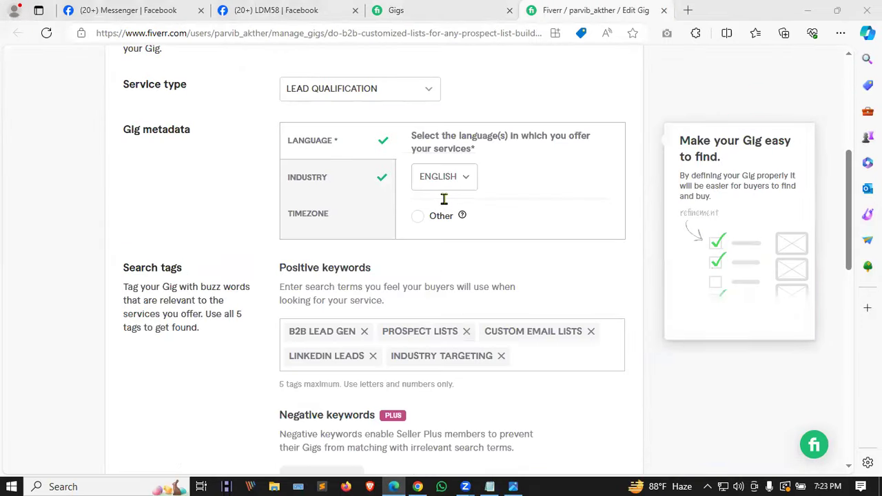
scroll(443, 207, "up", 5)
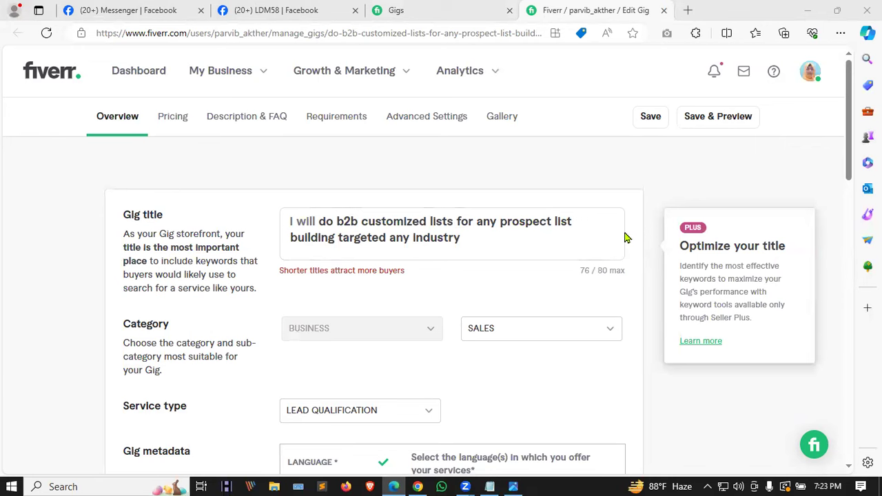
scroll(448, 250, "down", 3)
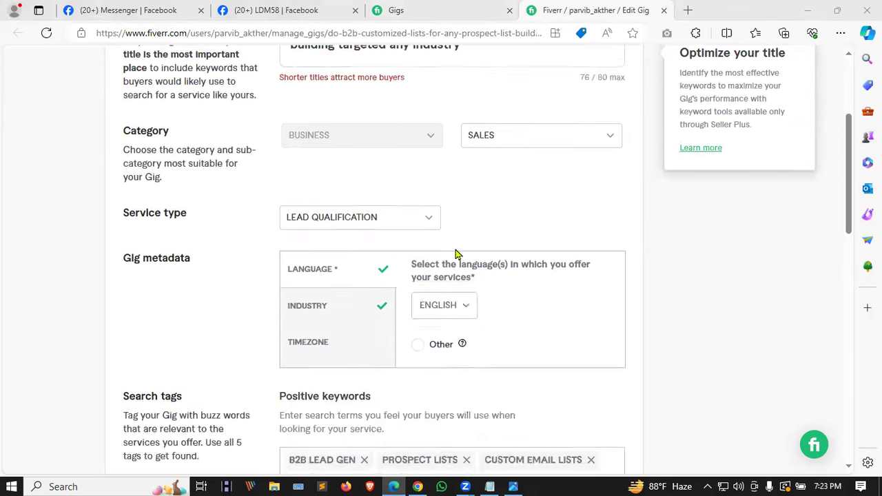
scroll(455, 255, "down", 3)
scroll(455, 255, "up", 6)
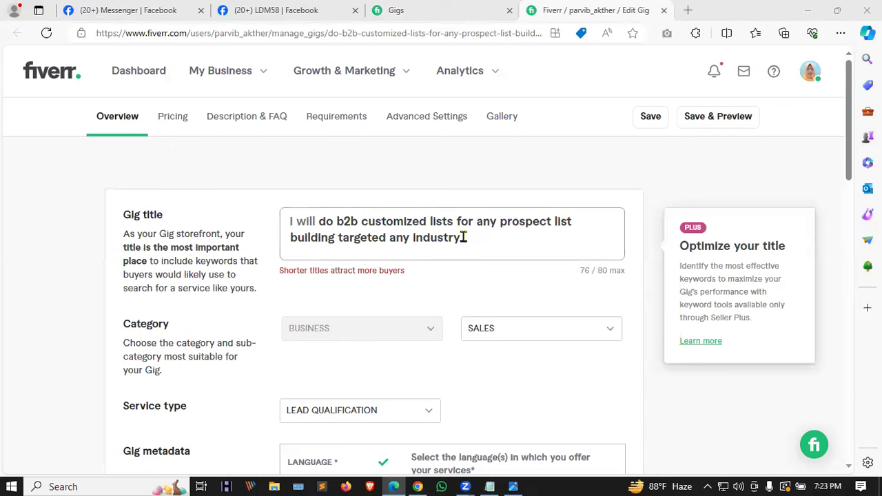
left_click(318, 222)
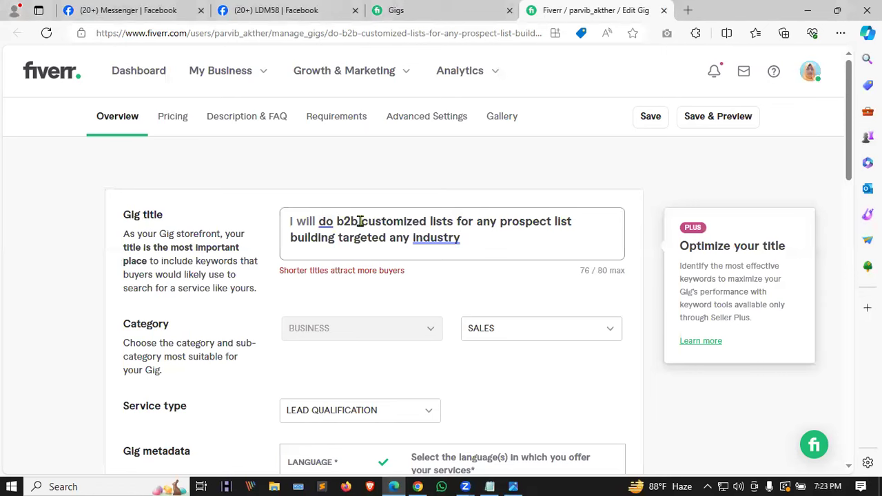
left_click_drag(318, 221, 428, 219)
left_click(425, 221)
left_click(484, 232)
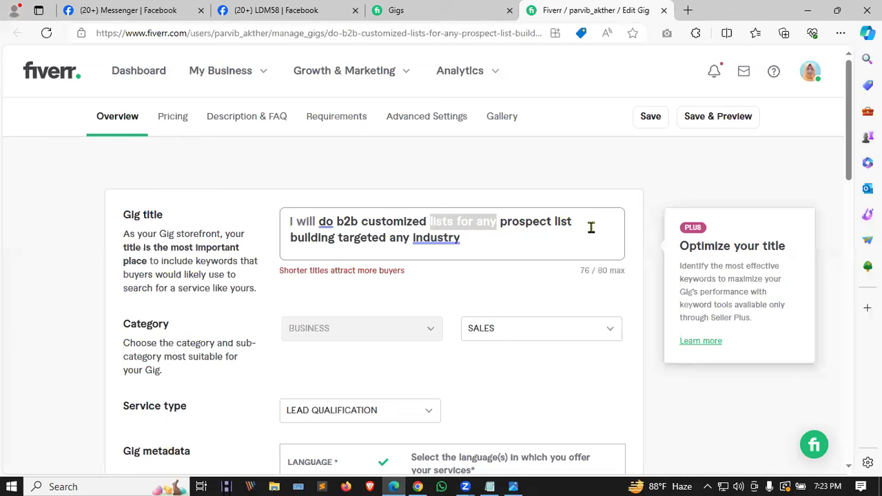
left_click(465, 238)
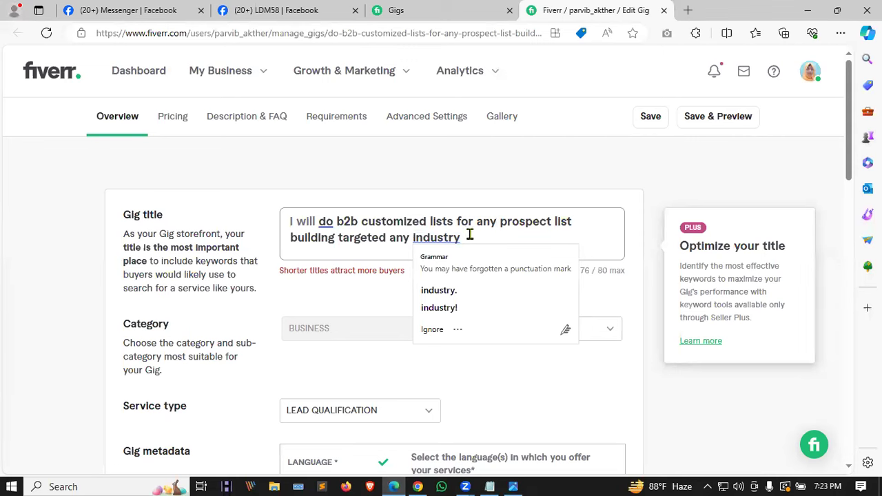
left_click(388, 237)
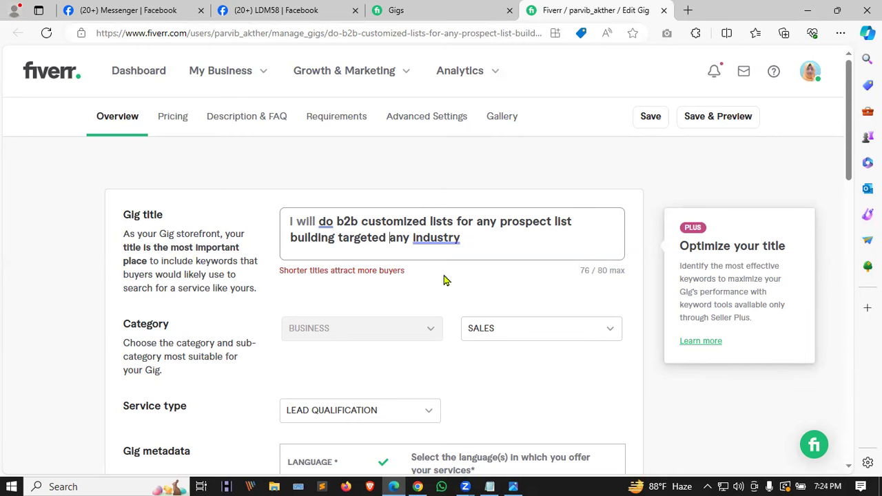
Change the gig's service type to Lead Generation
scroll(454, 224, "down", 1)
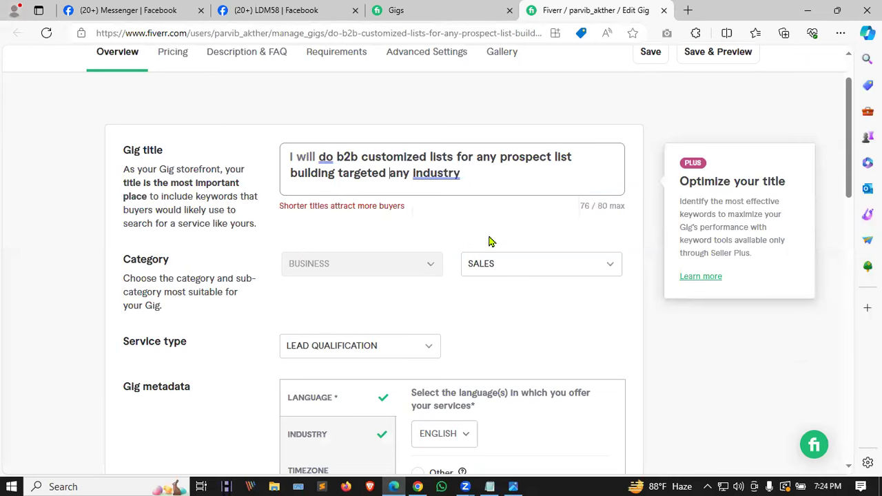
scroll(427, 208, "down", 1)
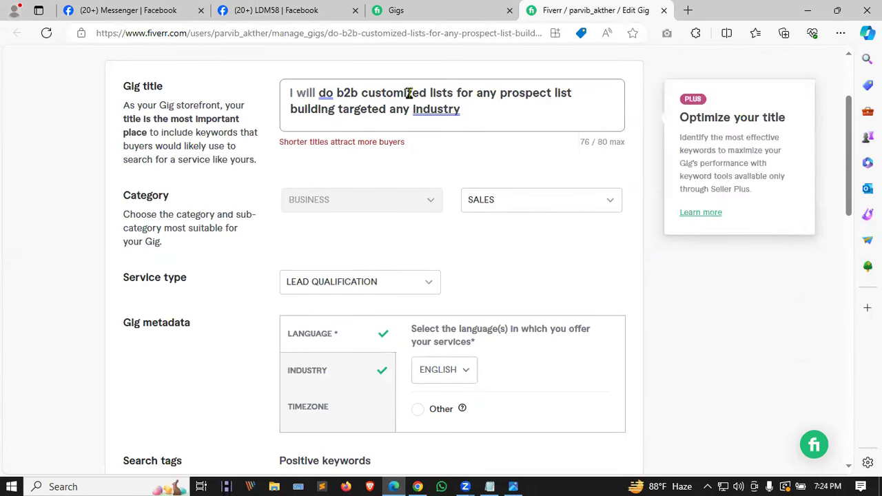
scroll(390, 200, "down", 1)
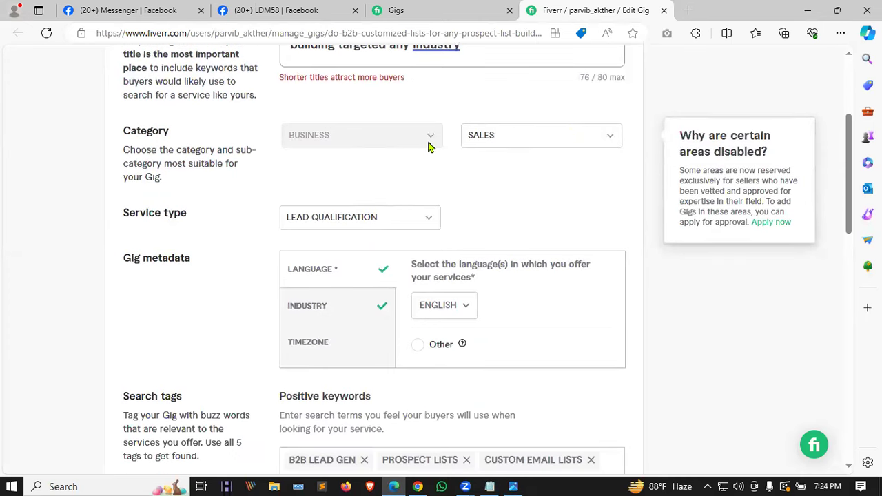
scroll(308, 217, "down", 2)
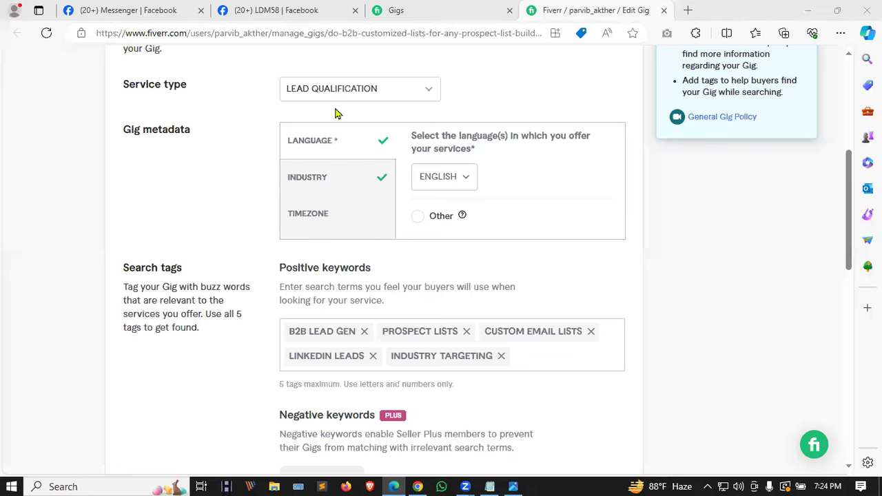
scroll(281, 223, "up", 2)
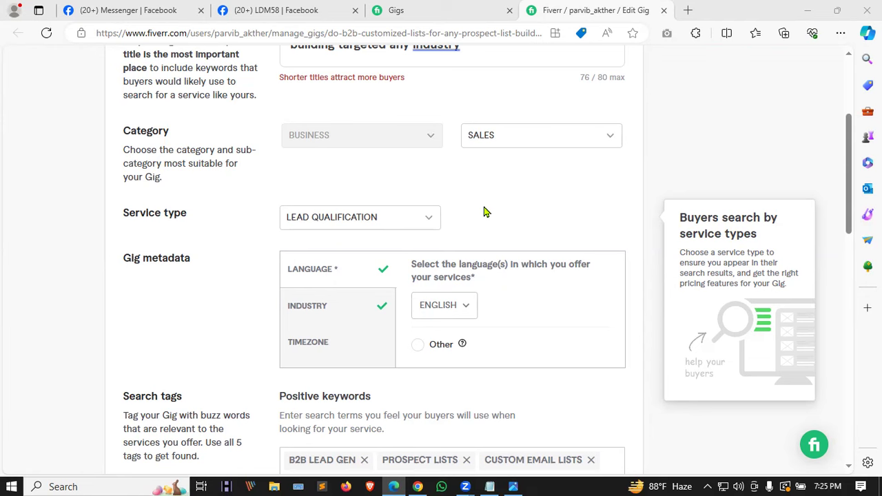
scroll(485, 212, "up", 1)
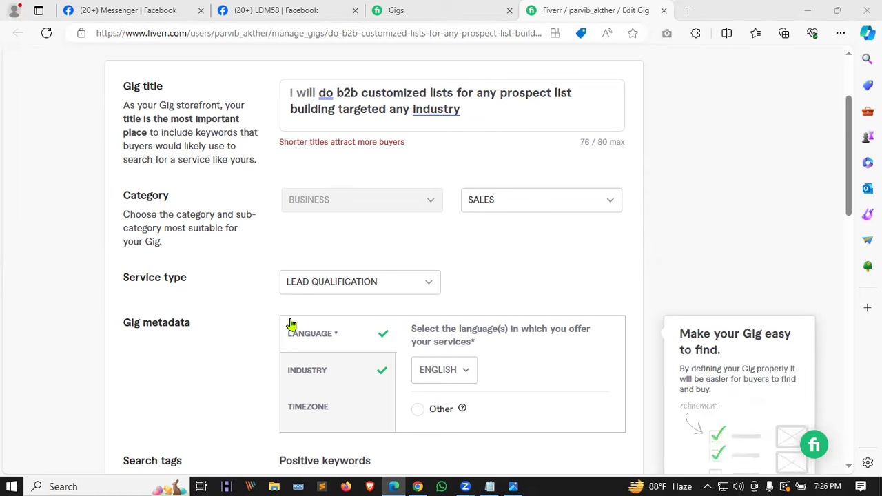
left_click(375, 284)
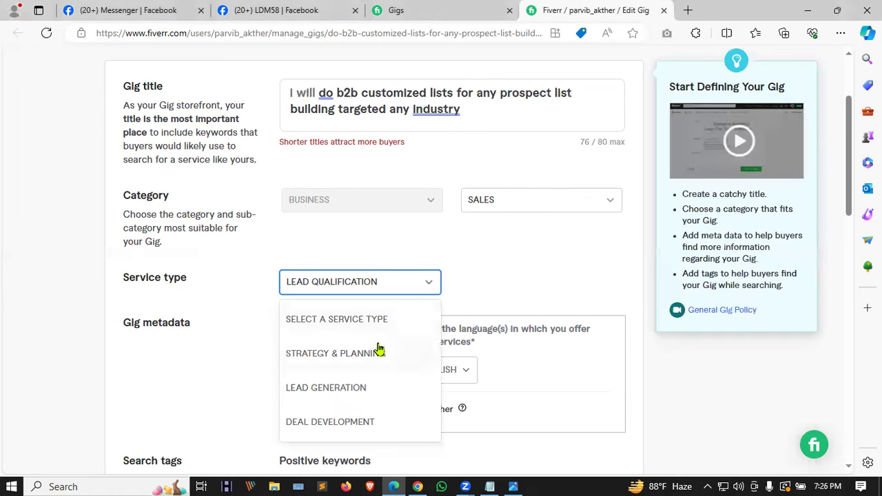
left_click(363, 390)
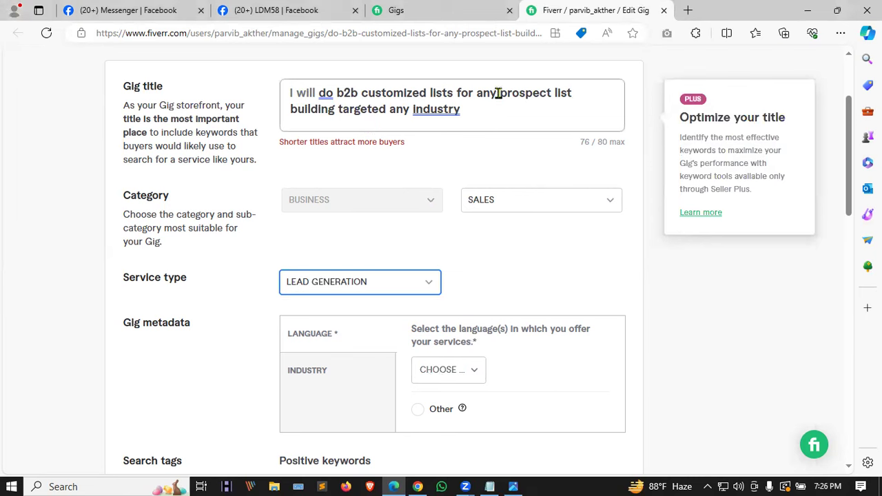
Replace "lists for any" in the gig title with "linkedin leads an"
left_click_drag(496, 92, 430, 92)
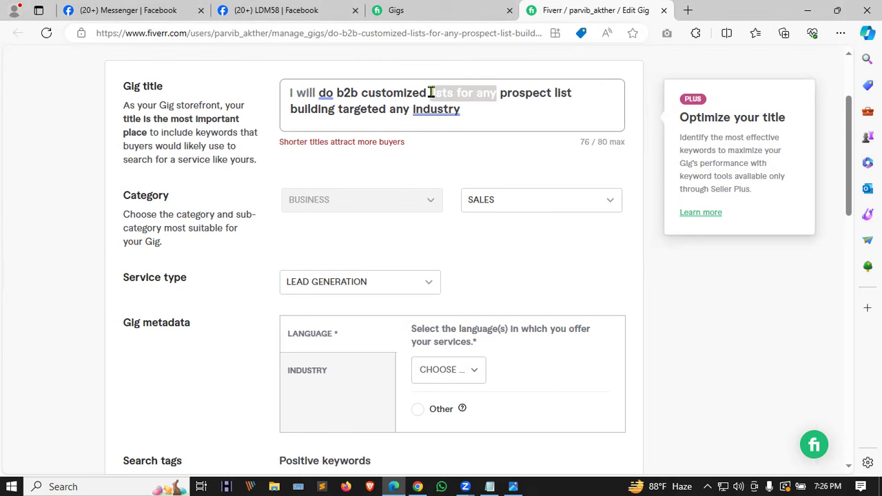
type("linked")
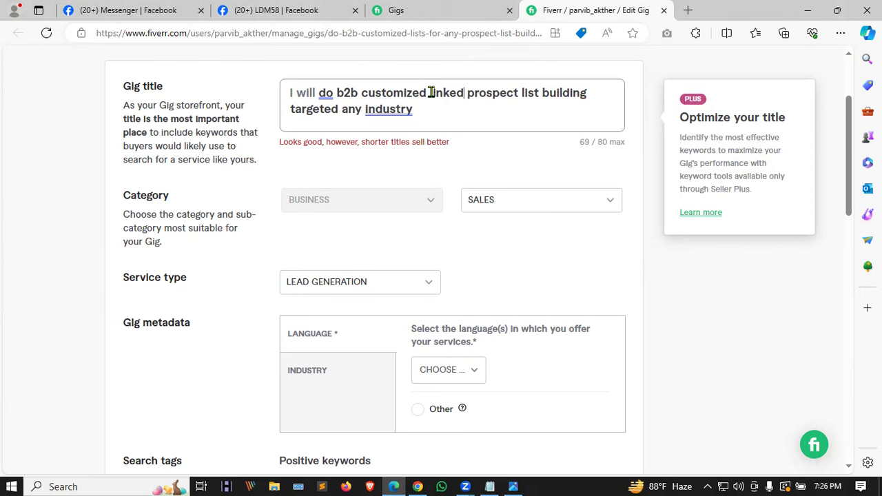
type("in leads")
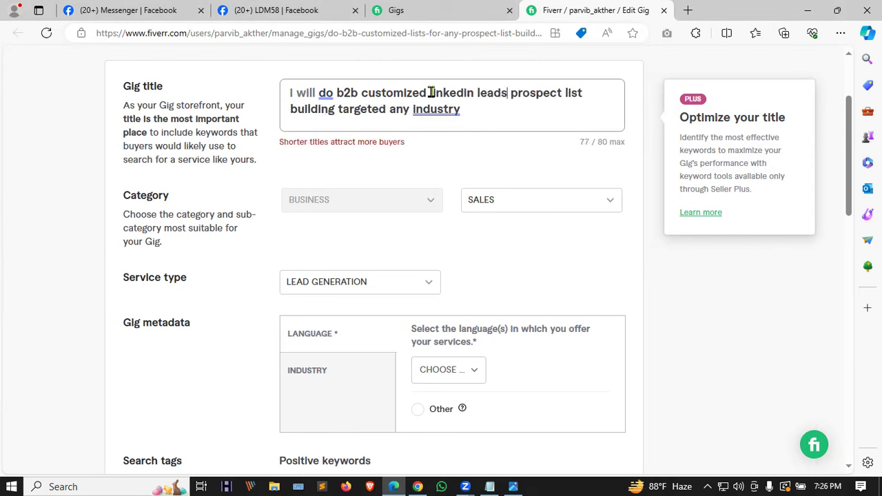
type(" an")
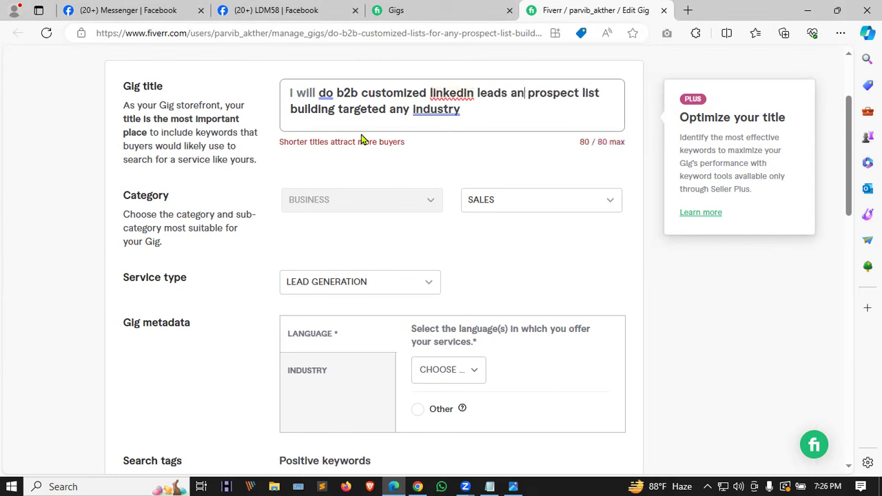
left_click(477, 108)
left_click(518, 94)
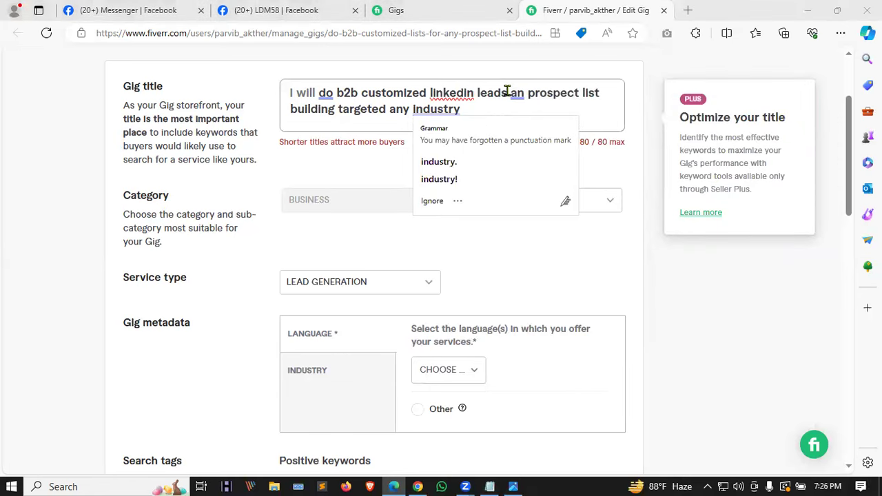
Remove "linkedin" from the gig title and correct "an" to "and" before "prospect list building"
left_click_drag(474, 93, 429, 93)
key("BackSpace")
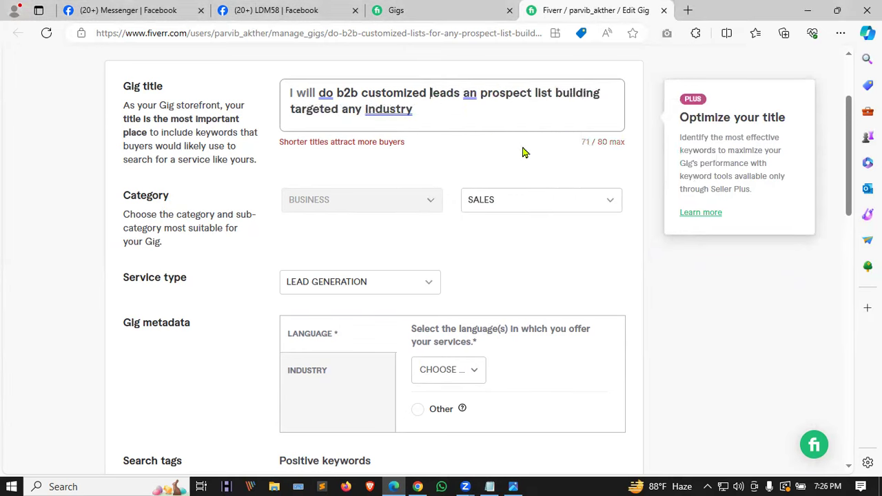
left_click(476, 93)
type("s")
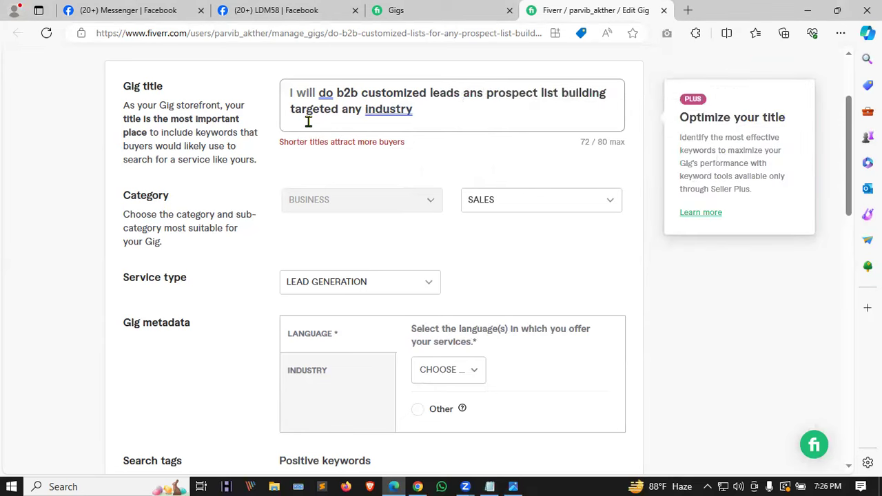
left_click(481, 93)
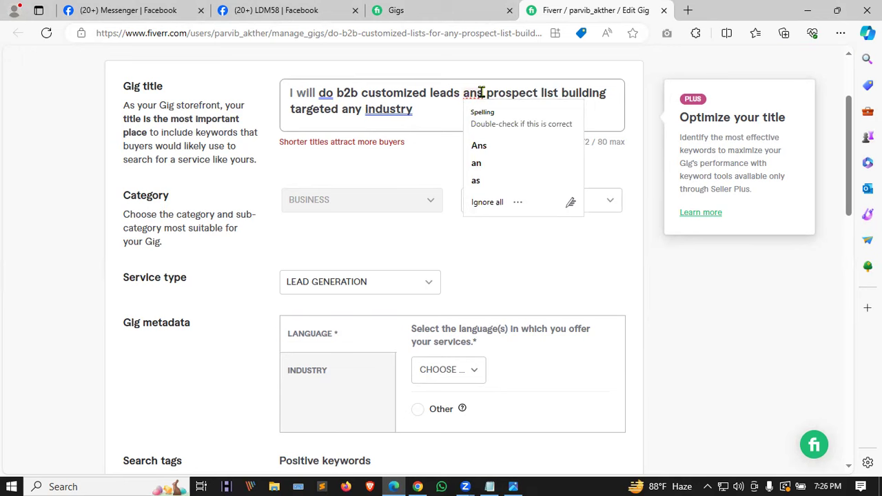
left_click(481, 93)
key("BackSpace")
type("d")
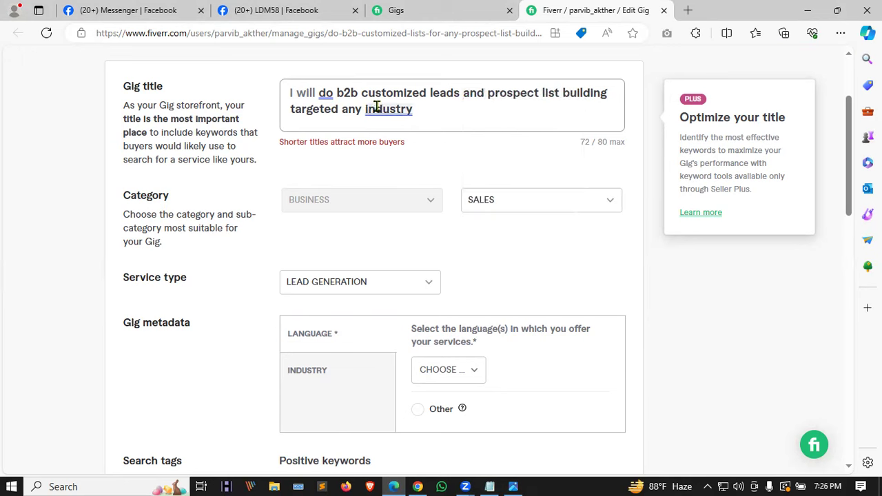
left_click(434, 109)
left_click(547, 162)
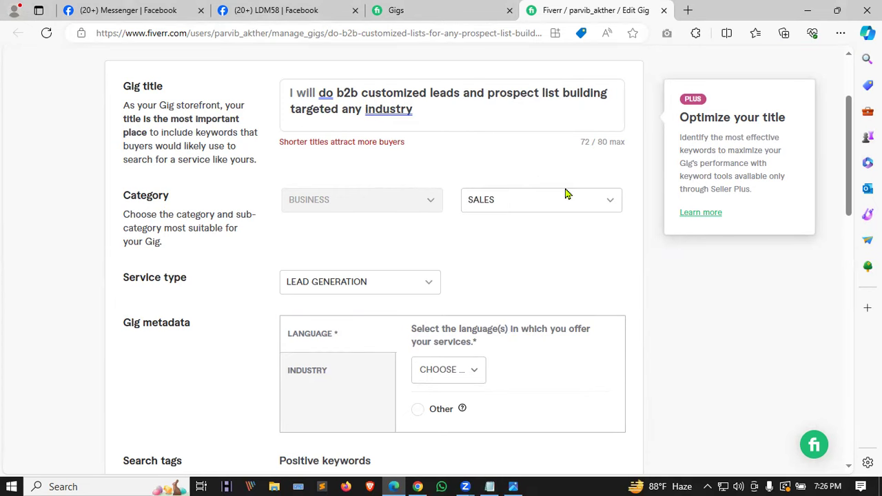
Set the service language in the gig metadata to English
scroll(552, 172, "down", 1)
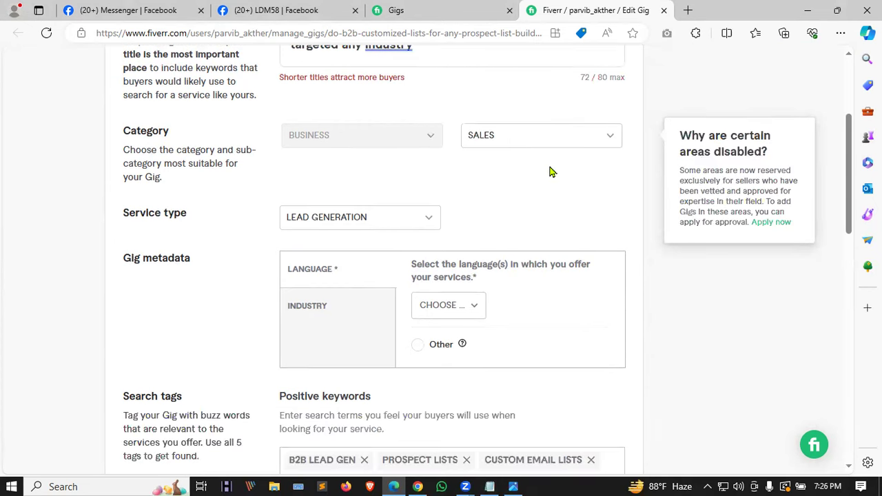
scroll(414, 222, "down", 1)
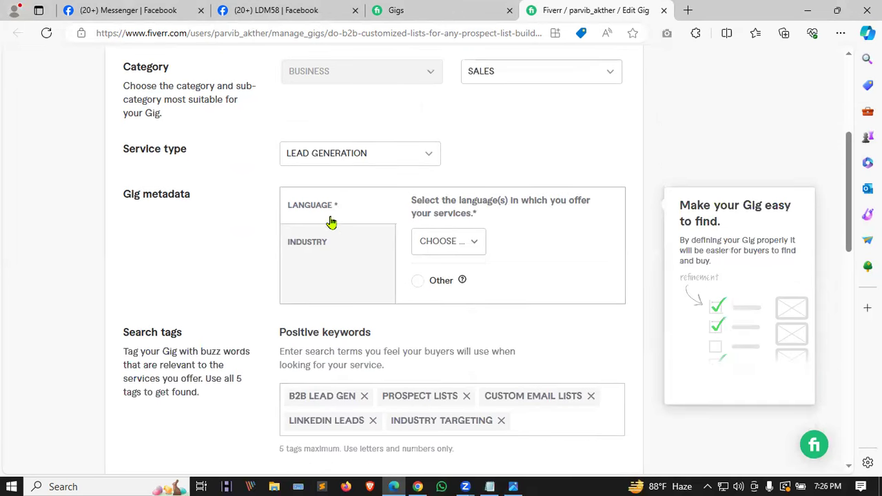
left_click(483, 241)
scroll(513, 322, "down", 2)
scroll(514, 322, "down", 3)
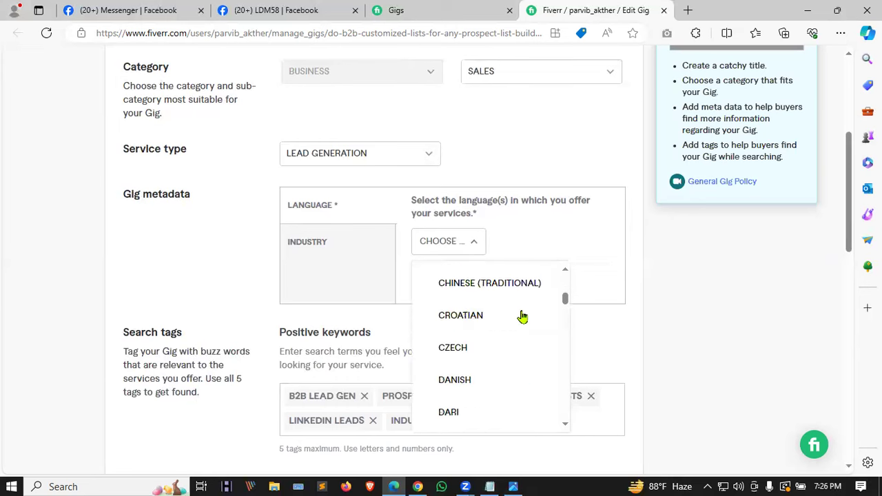
scroll(522, 317, "down", 1)
left_click(467, 315)
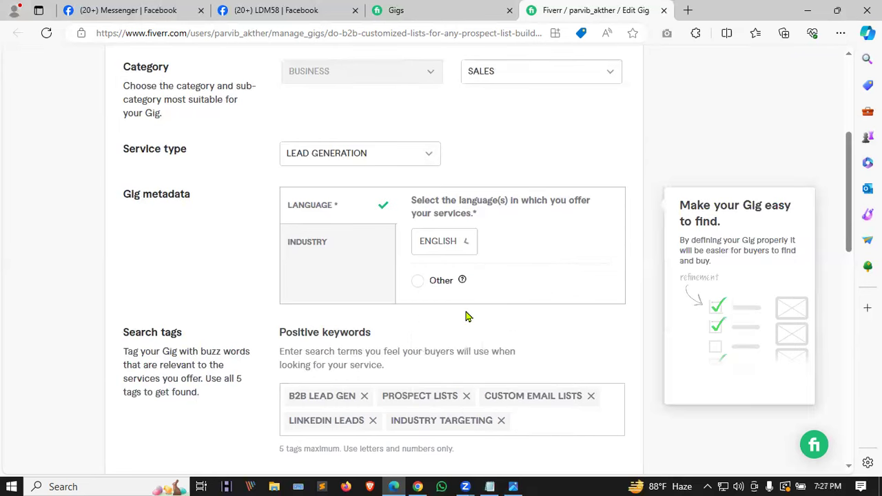
Select Beauty & cosmetics, Agriculture and Construction as the industries in the gig metadata
left_click(310, 250)
scroll(538, 235, "down", 2)
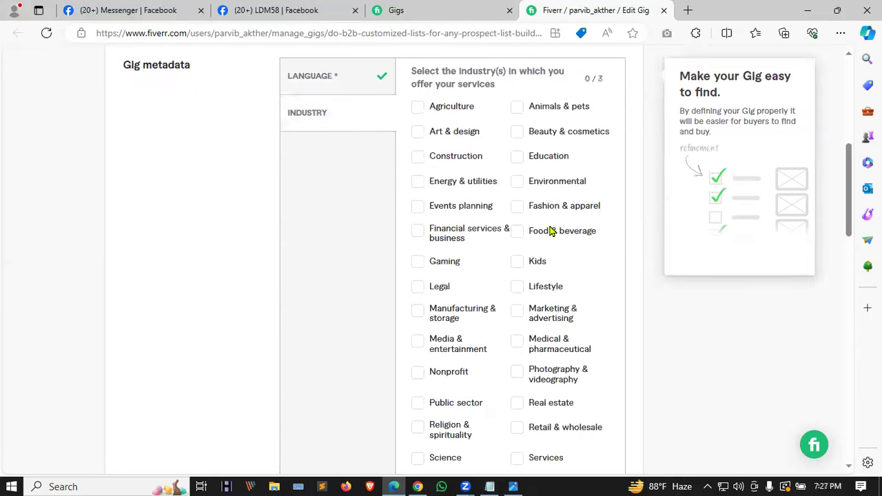
left_click(583, 133)
left_click(436, 113)
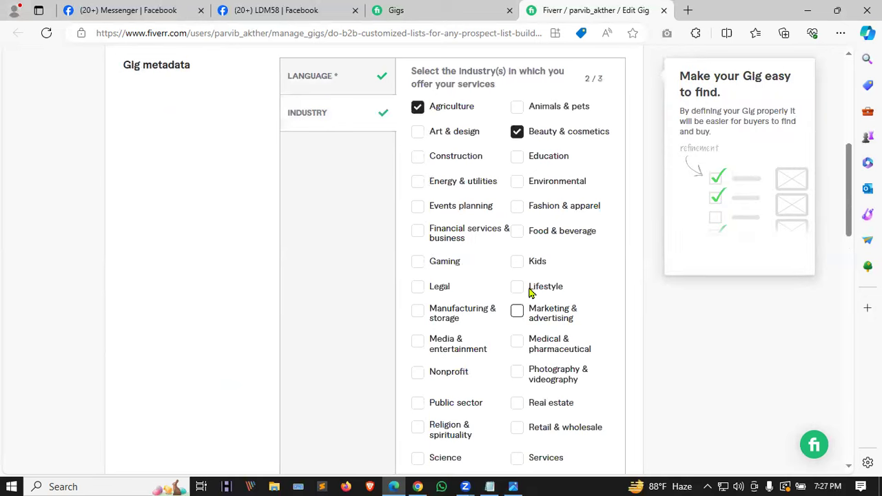
left_click(444, 158)
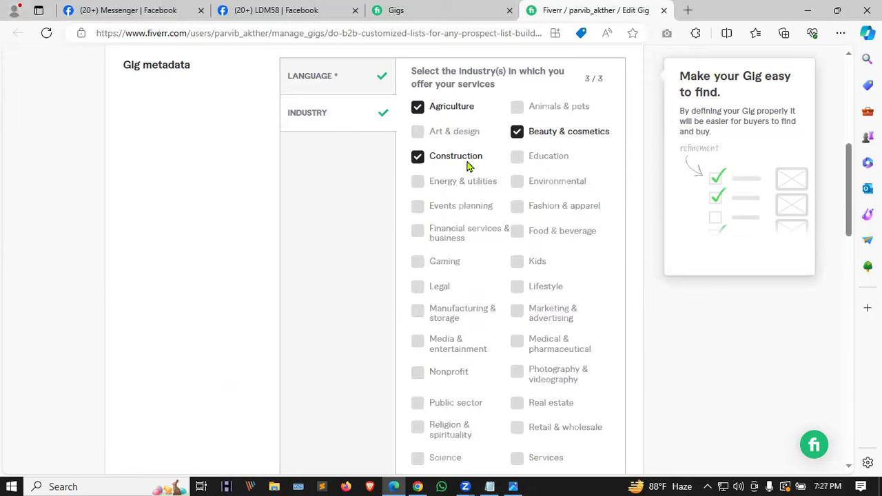
Replace the Agriculture and Construction industries with Fashion & apparel and Retail & wholesale
left_click(449, 112)
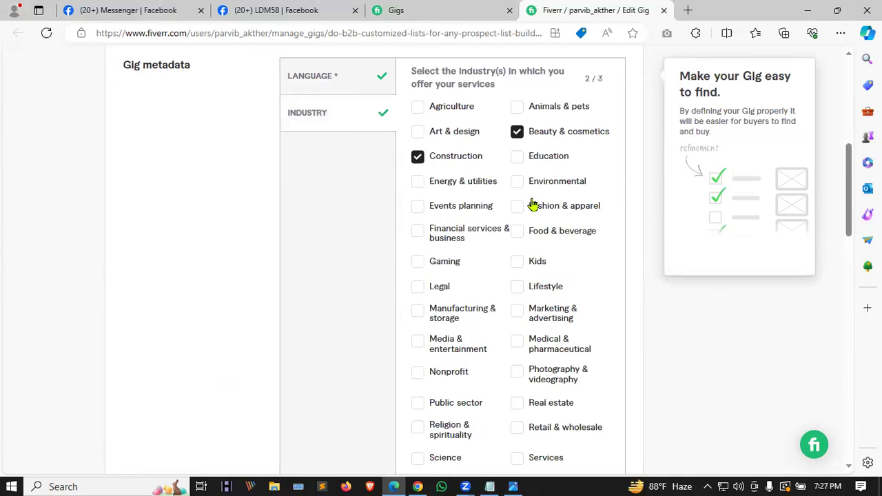
left_click(571, 208)
left_click(463, 158)
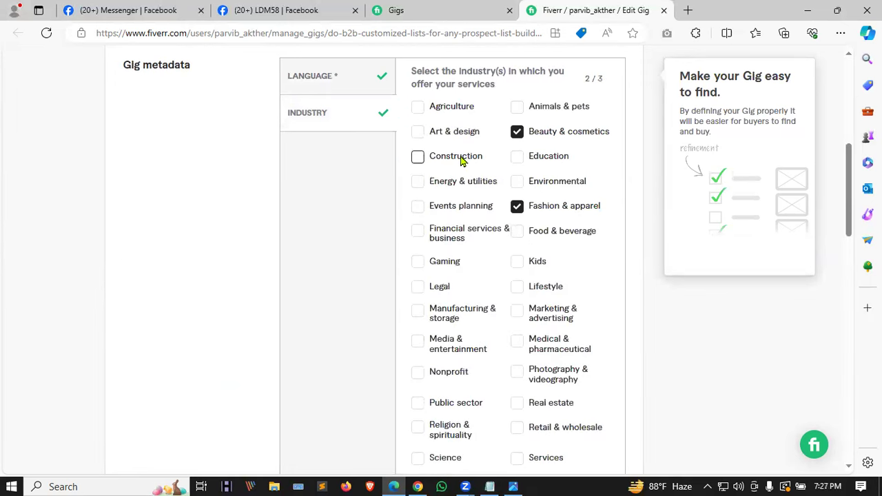
left_click(552, 321)
left_click(556, 316)
left_click(550, 419)
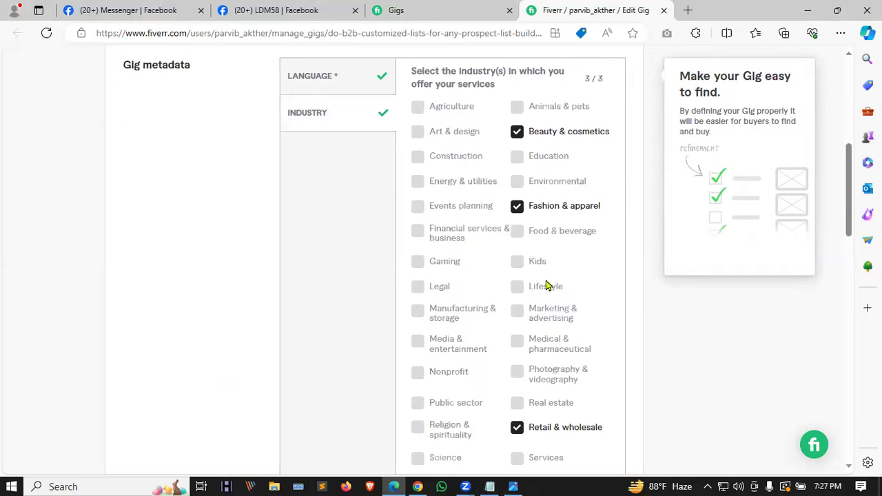
Check the search tags and save the gig's overview settings
scroll(524, 246, "down", 5)
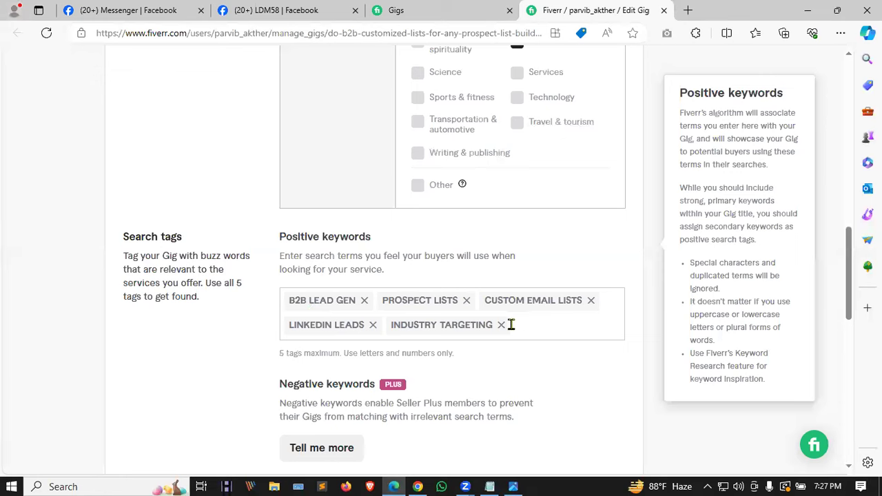
scroll(598, 311, "down", 2)
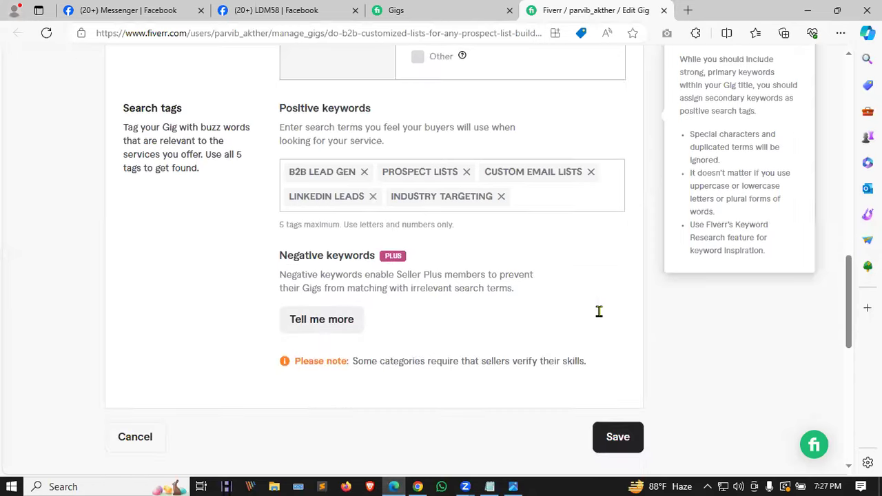
left_click(619, 423)
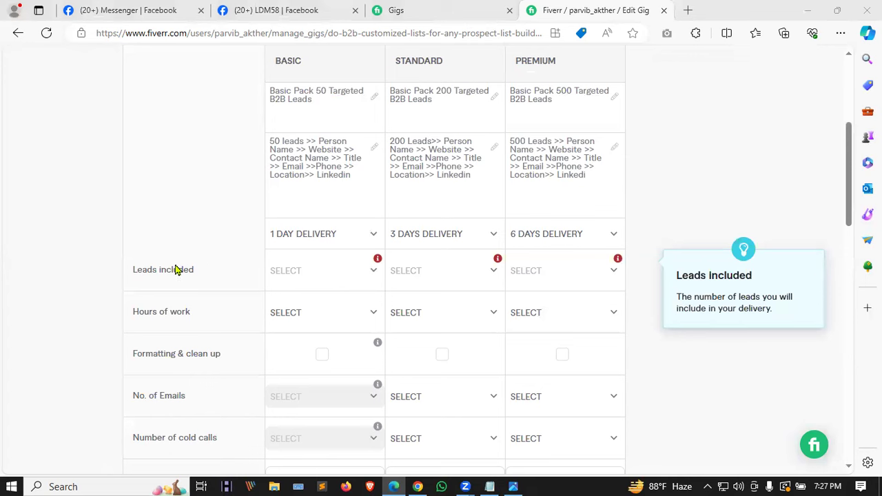
Set the leads included to 50 for the Basic, 200 for the Standard and 500 for the Premium package
left_click(366, 272)
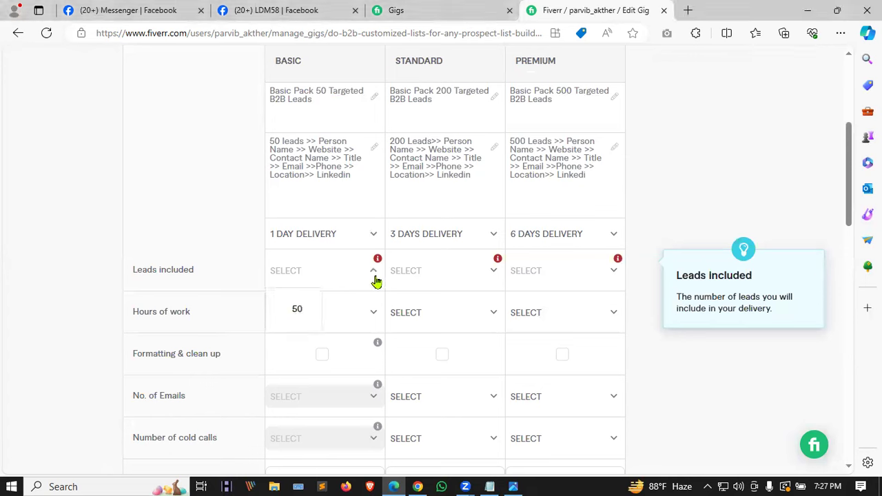
left_click(297, 310)
left_click(485, 276)
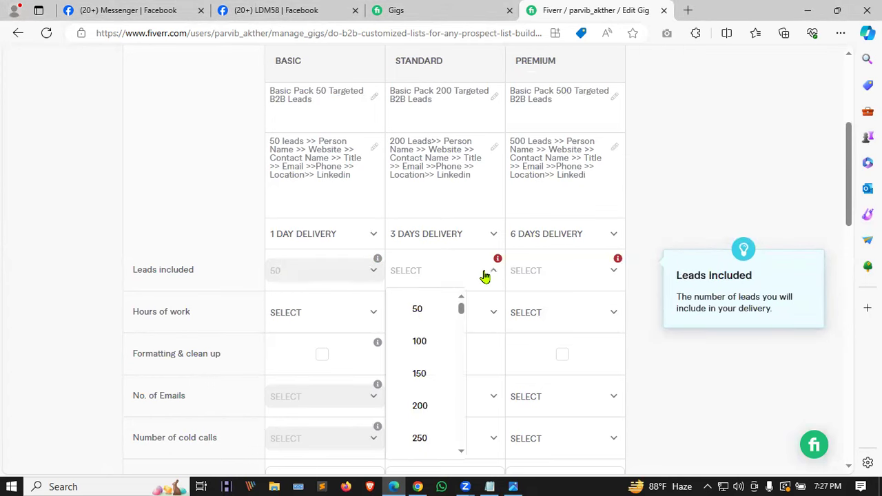
left_click(418, 407)
left_click(577, 272)
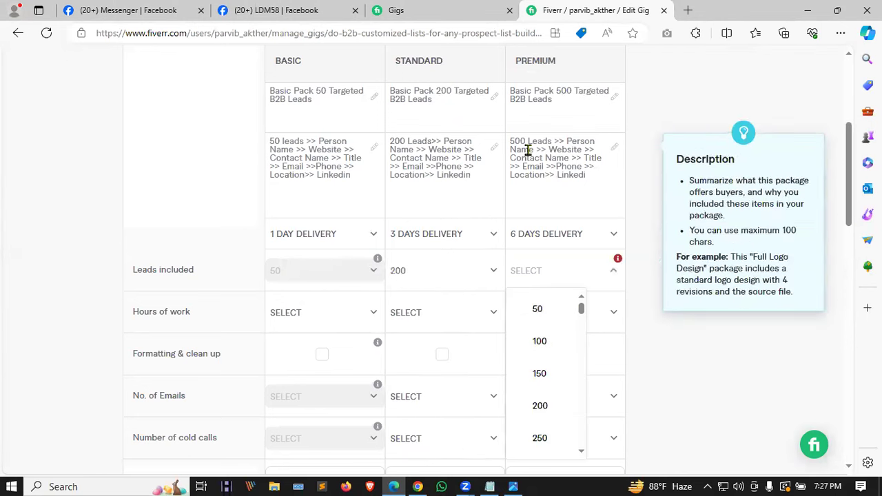
scroll(548, 303, "down", 4)
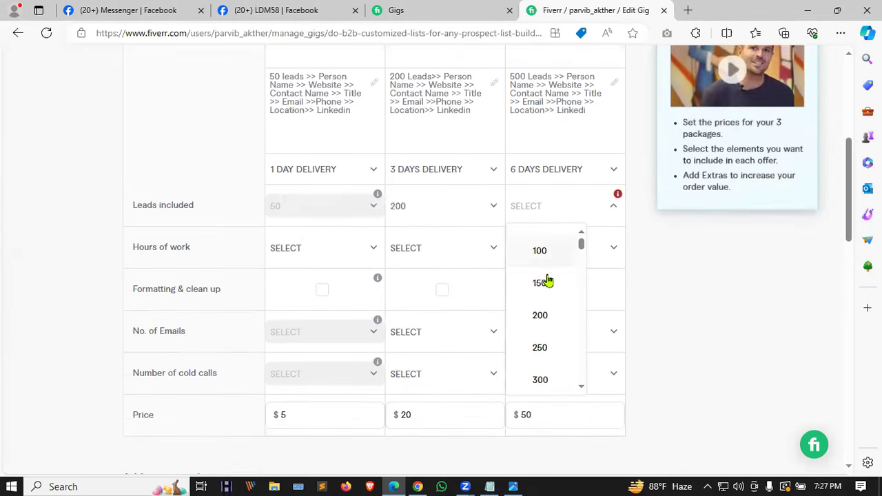
scroll(548, 359, "down", 2)
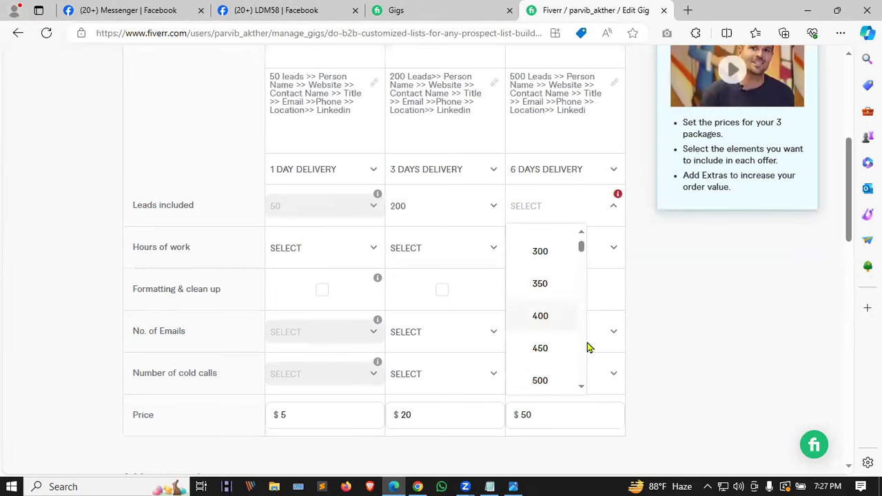
left_click(541, 380)
Examine the descriptions, delivery times, included services and prices of the three packages
scroll(412, 306, "up", 1)
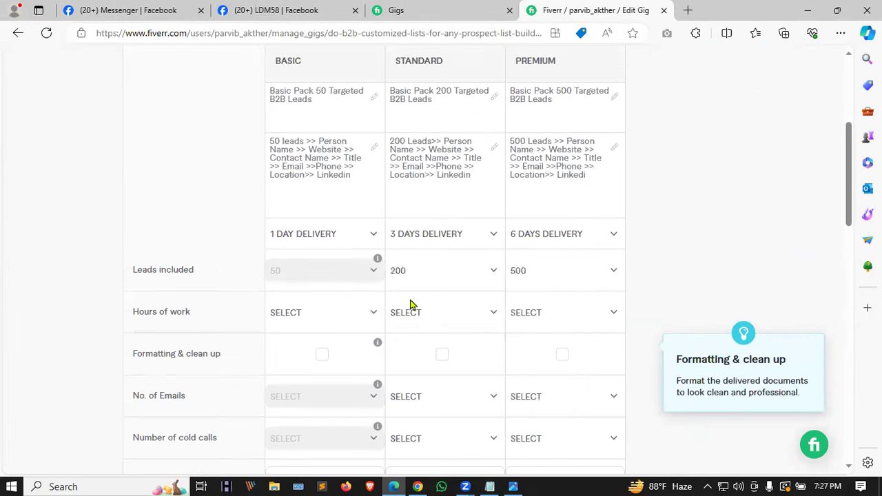
scroll(376, 234, "up", 1)
scroll(372, 231, "down", 2)
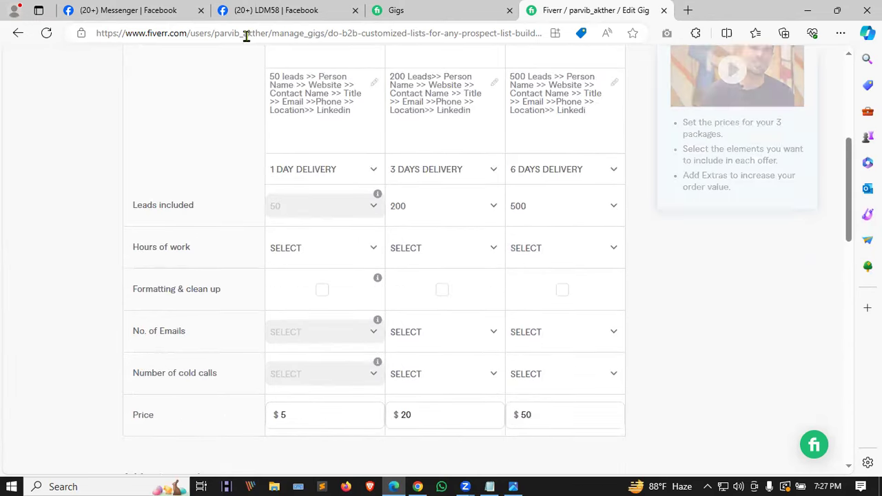
scroll(421, 367, "up", 2)
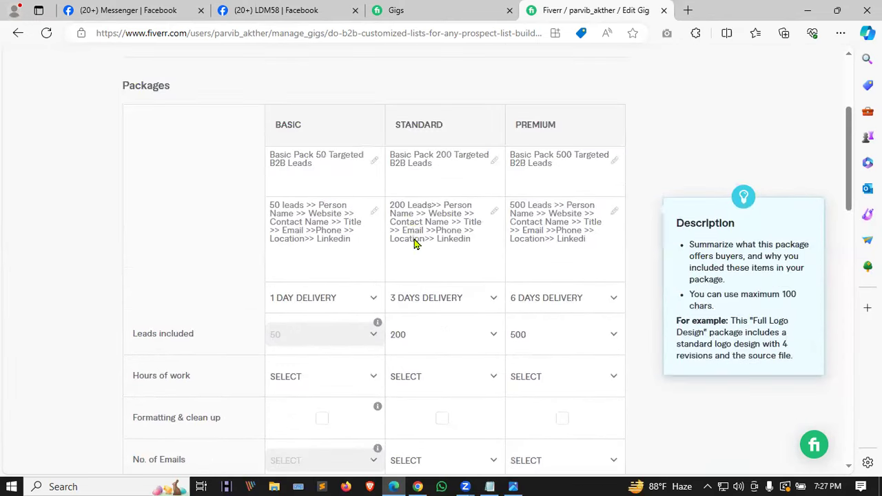
scroll(415, 245, "down", 4)
left_click(490, 290)
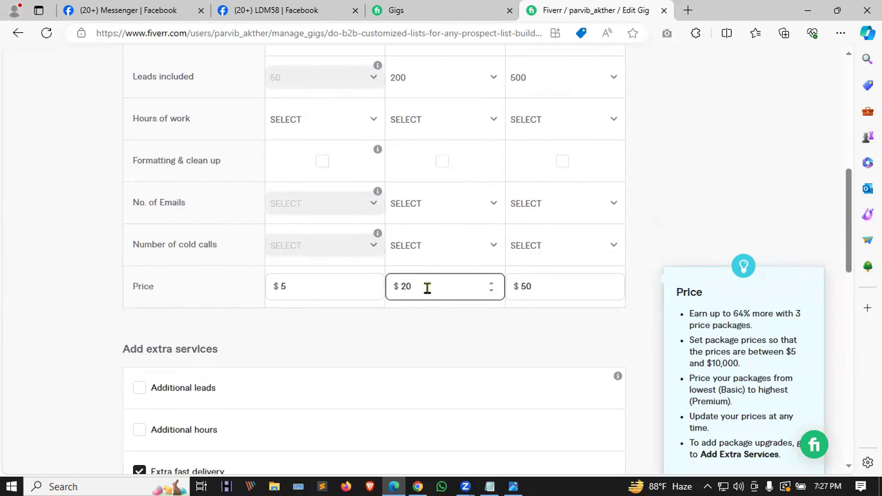
scroll(433, 289, "up", 2)
scroll(441, 286, "down", 2)
scroll(552, 297, "up", 2)
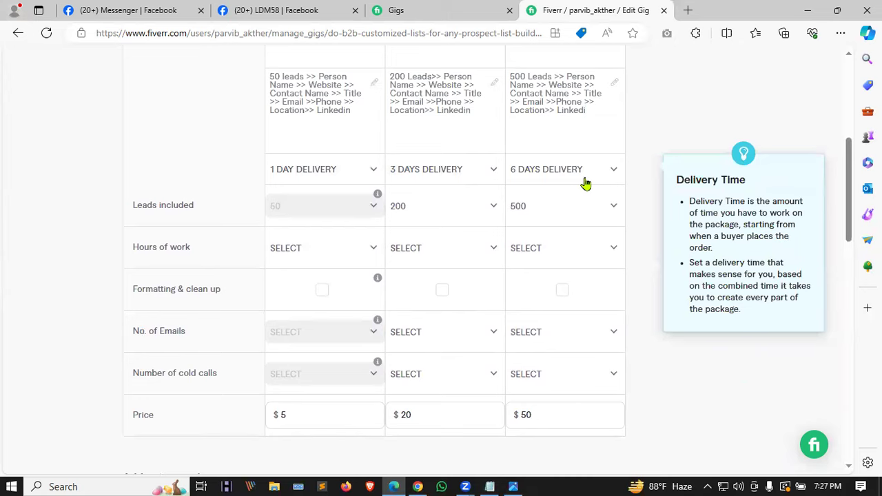
scroll(579, 184, "down", 1)
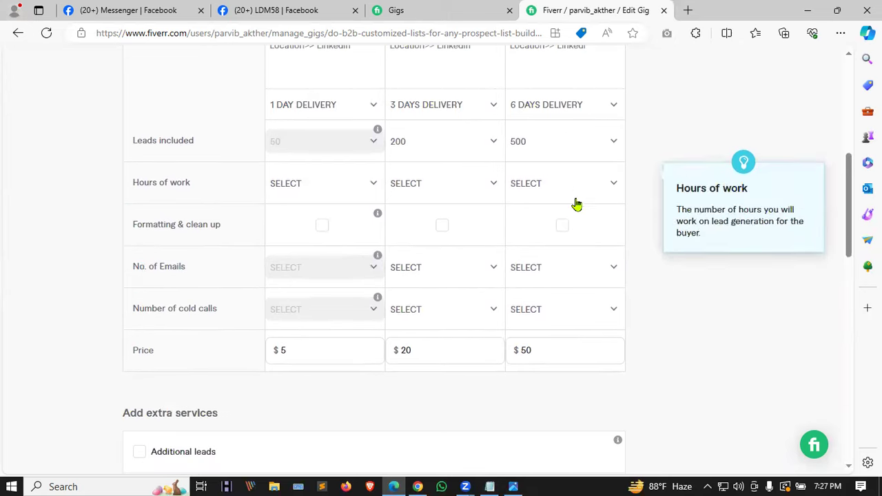
Set the delivery time of the Premium package to 7 days
scroll(579, 207, "up", 1)
left_click(602, 168)
scroll(599, 268, "down", 3)
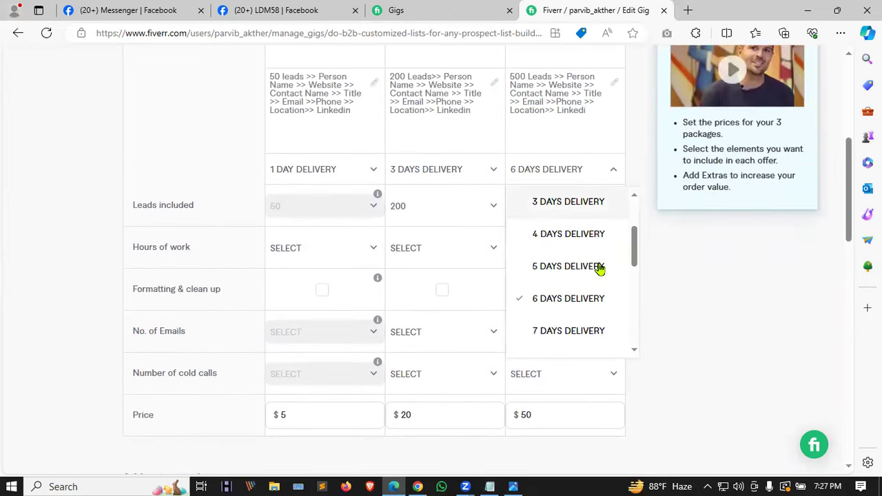
left_click(532, 298)
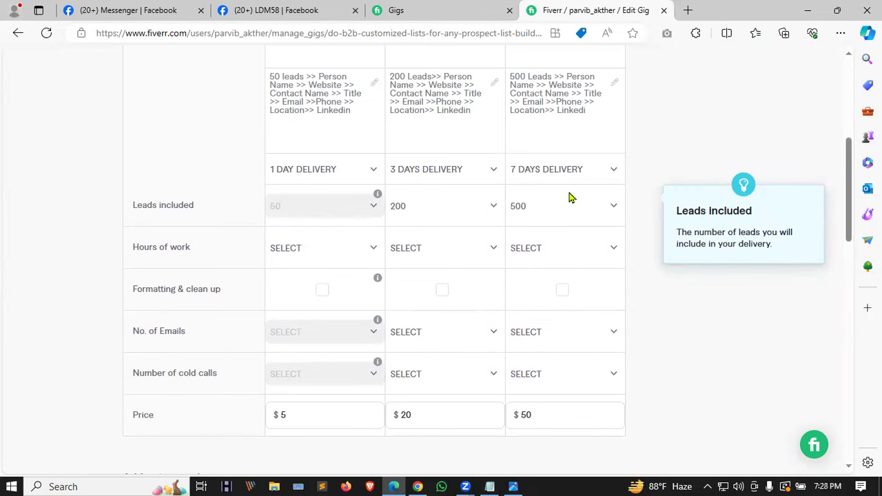
Check the package prices and extra services, and save the gig's pricing settings
scroll(569, 197, "down", 2)
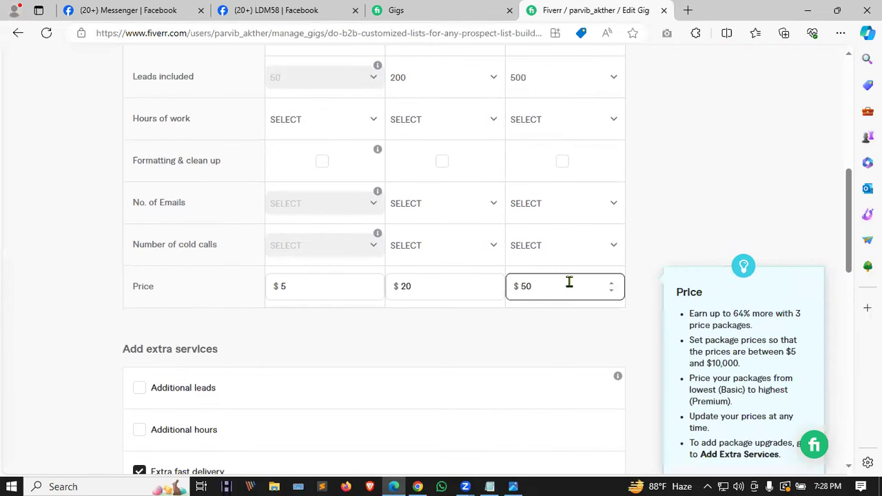
scroll(569, 282, "up", 4)
scroll(521, 293, "down", 2)
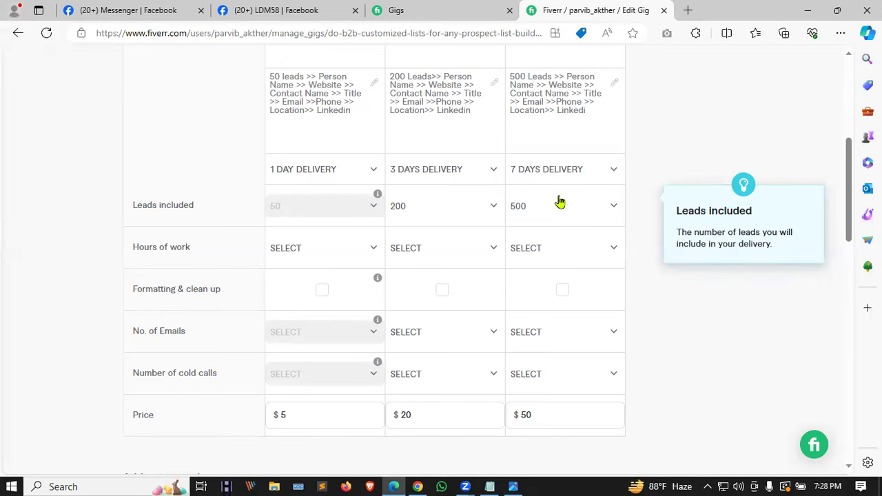
left_click(534, 416)
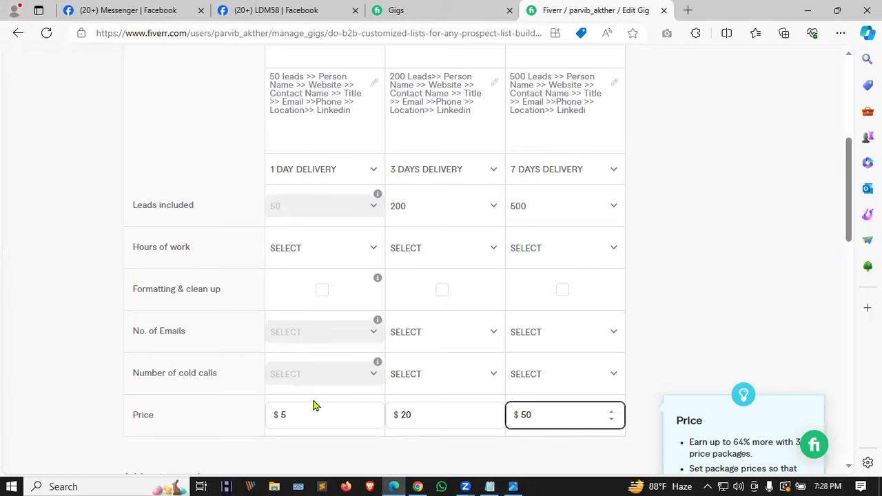
scroll(325, 400, "down", 5)
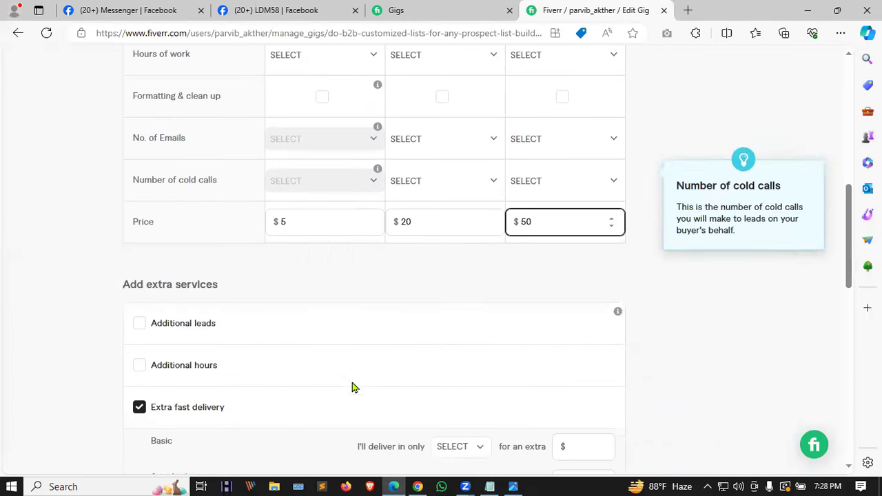
scroll(171, 268, "down", 2)
left_click(623, 386)
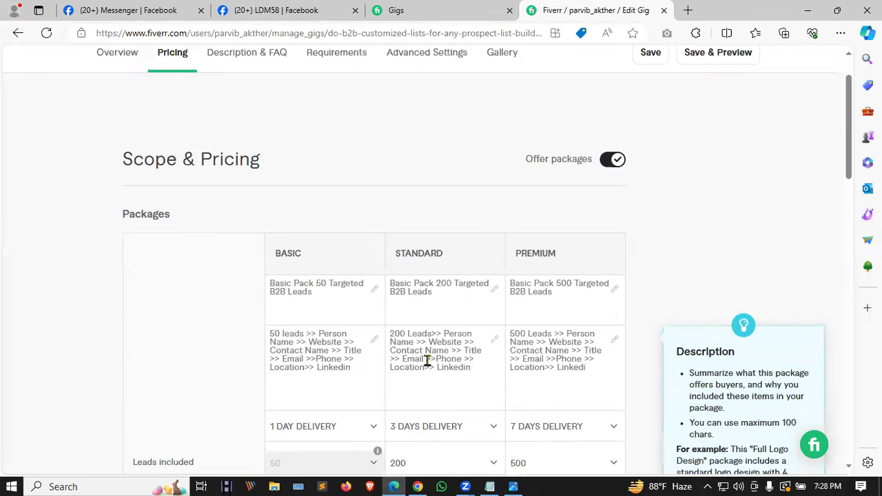
scroll(428, 365, "up", 1)
scroll(428, 365, "down", 7)
scroll(427, 361, "down", 4)
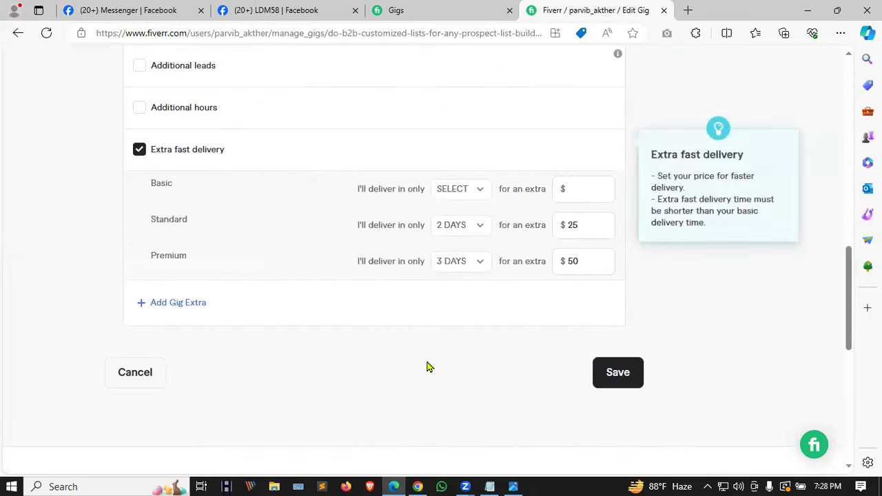
scroll(427, 360, "up", 10)
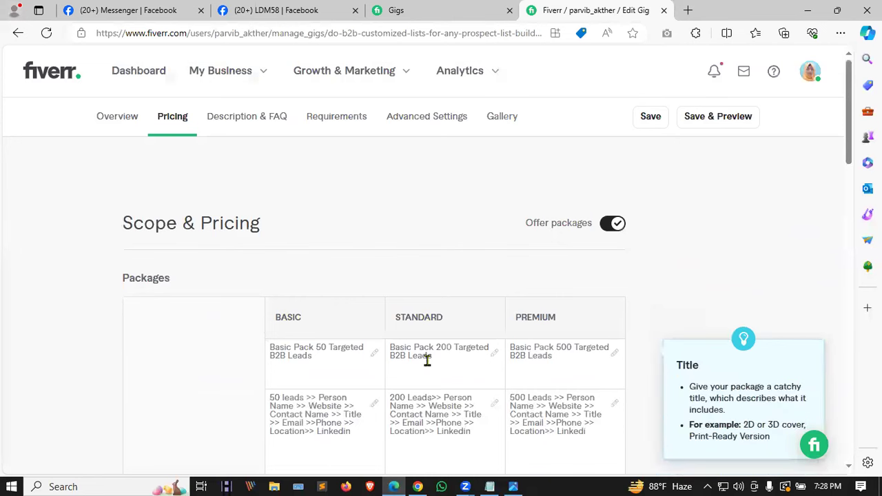
In the gig description, remove the bullet from the welcome line and end it with an exclamation mark
left_click(242, 114)
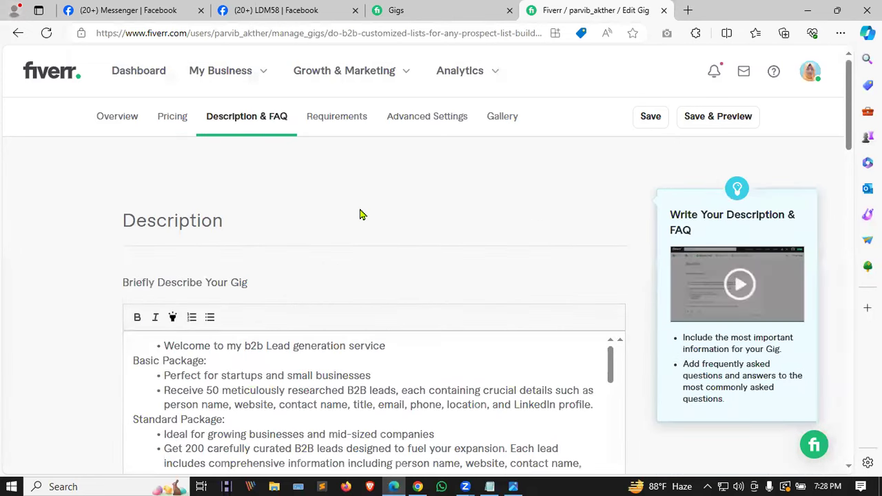
scroll(360, 213, "down", 3)
left_click(177, 153)
left_click(205, 152)
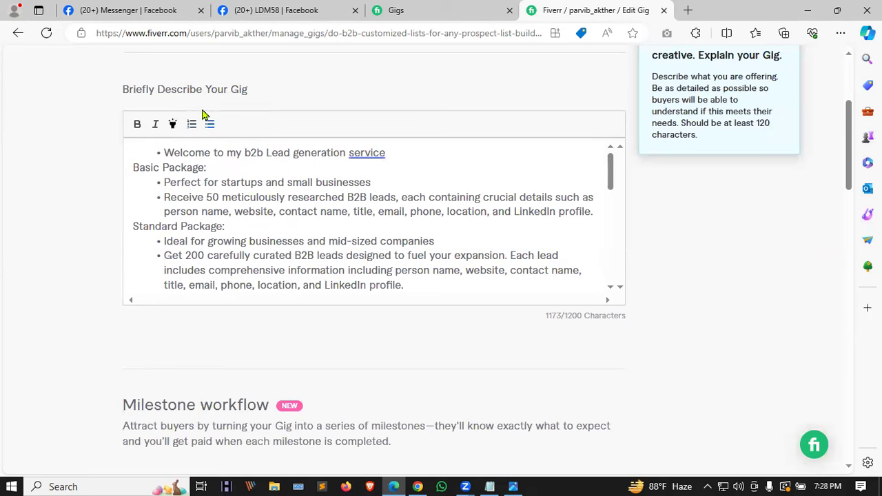
left_click_drag(390, 159, 157, 156)
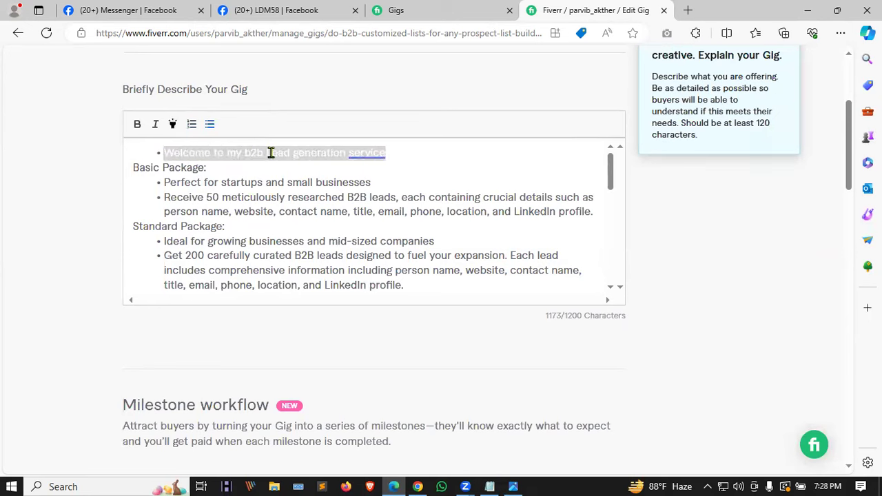
left_click(207, 124)
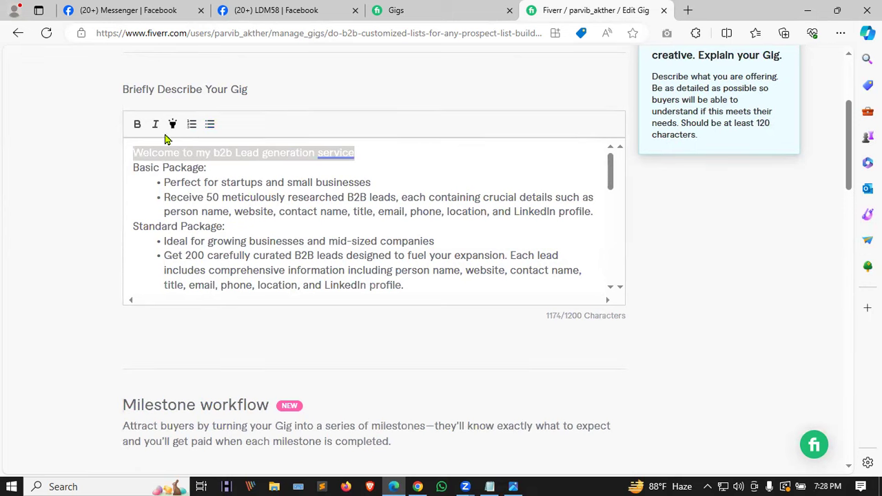
left_click(372, 153)
type("!")
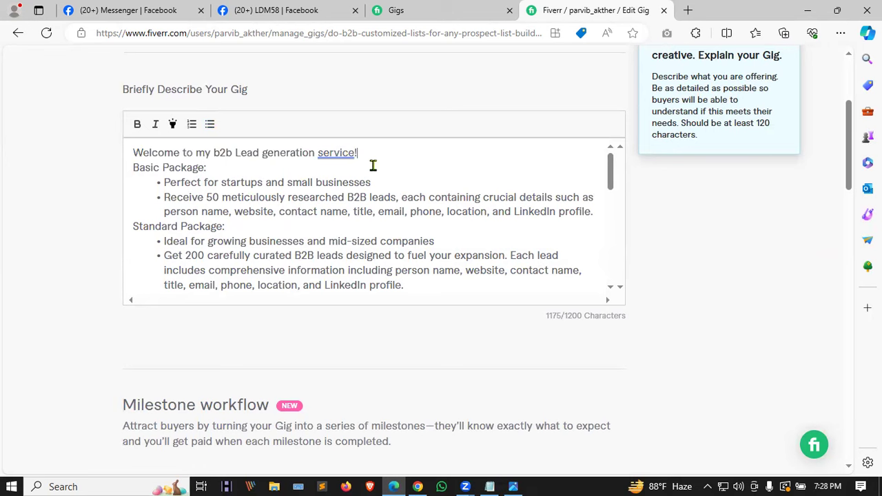
Make the welcome line of the gig description bold and highlighted
left_click_drag(394, 161, 134, 151)
left_click(138, 131)
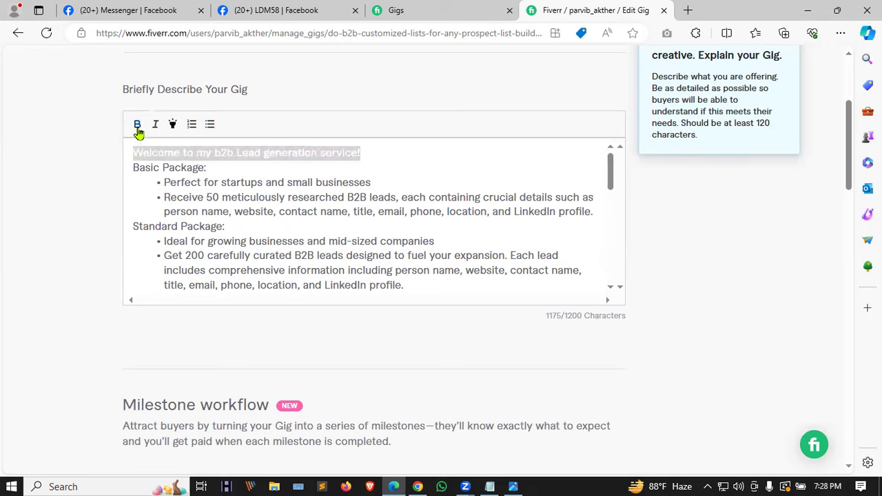
left_click(173, 124)
left_click(216, 169)
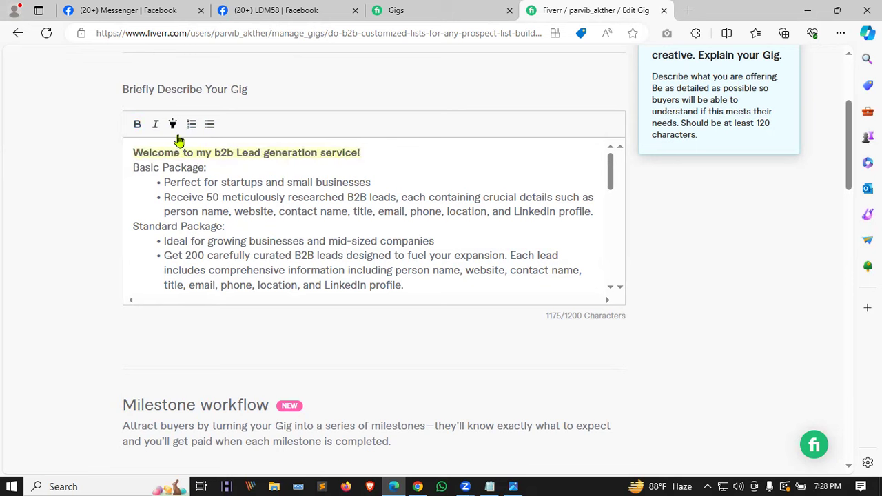
Make the Basic Package, Standard Package and Premium Package headings in the description bold and highlighted
left_click_drag(215, 170, 112, 171)
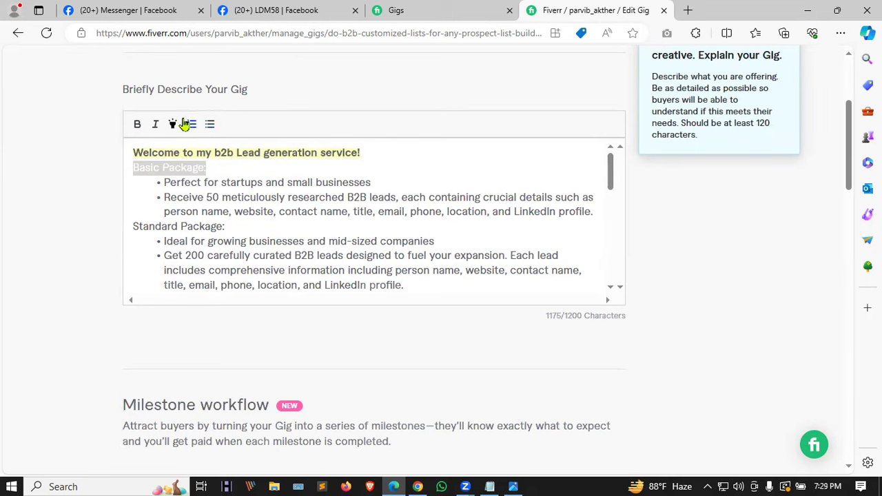
left_click(137, 124)
left_click(201, 241)
left_click_drag(233, 226, 133, 205)
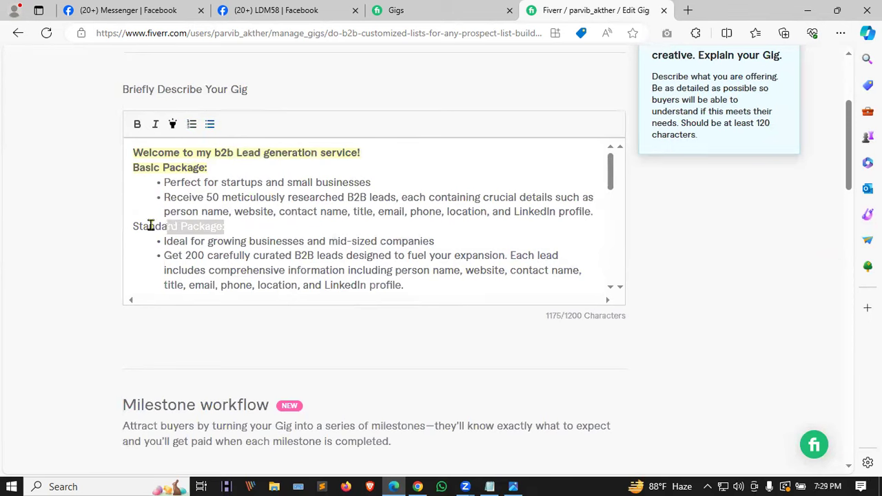
left_click(137, 124)
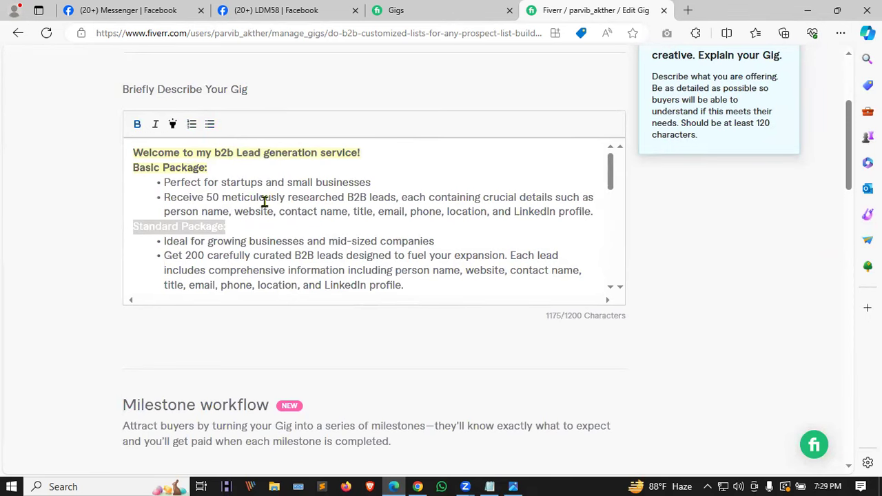
scroll(264, 203, "down", 2)
left_click_drag(224, 255, 128, 254)
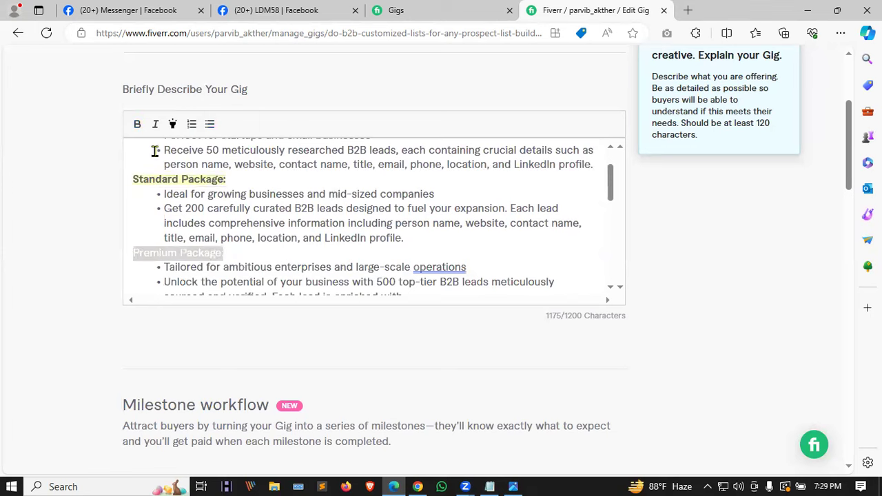
left_click(257, 239)
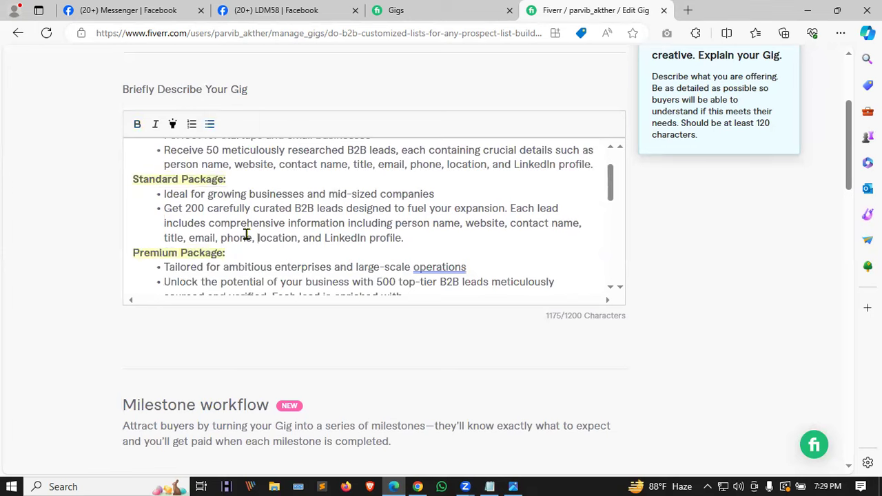
Highlight the description lines about the info needed from the buyer and the data format provided
left_click_drag(162, 194, 441, 238)
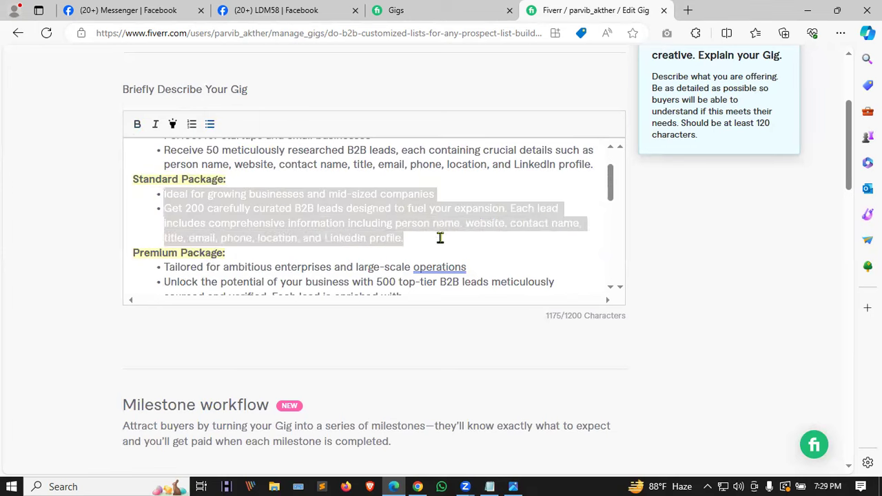
scroll(303, 246, "down", 3)
left_click_drag(505, 233, 125, 227)
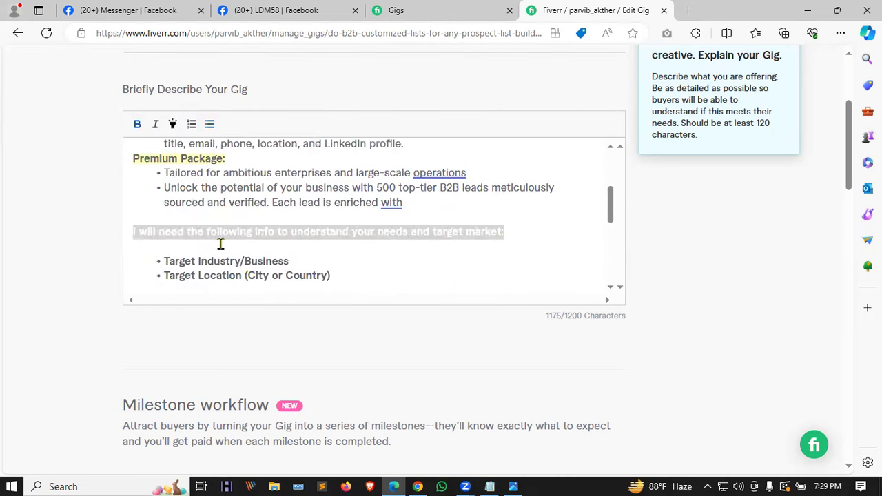
left_click(294, 224)
scroll(298, 252, "down", 3)
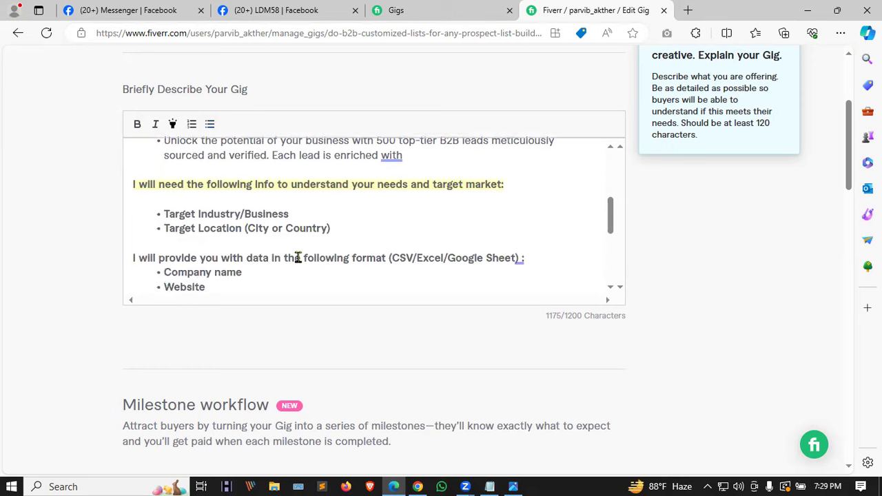
left_click_drag(539, 208, 131, 210)
left_click(173, 124)
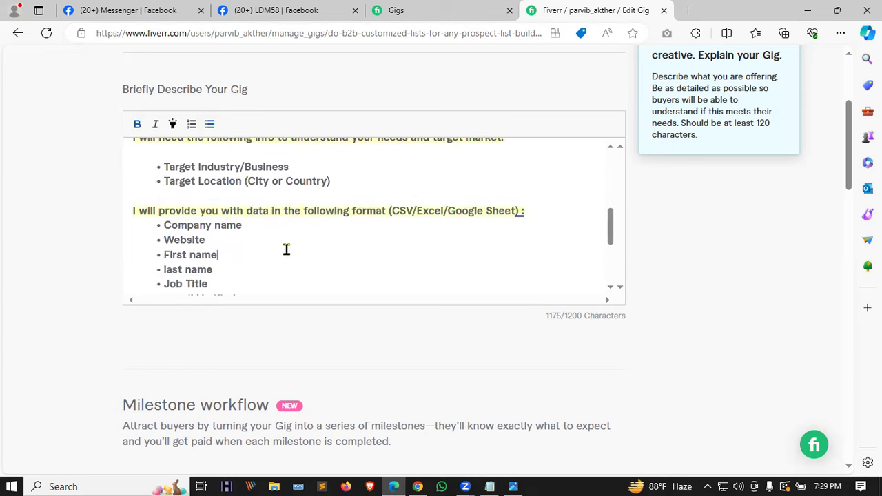
Highlight the "Why should you trust me?" heading near the end of the description
scroll(286, 244, "down", 3)
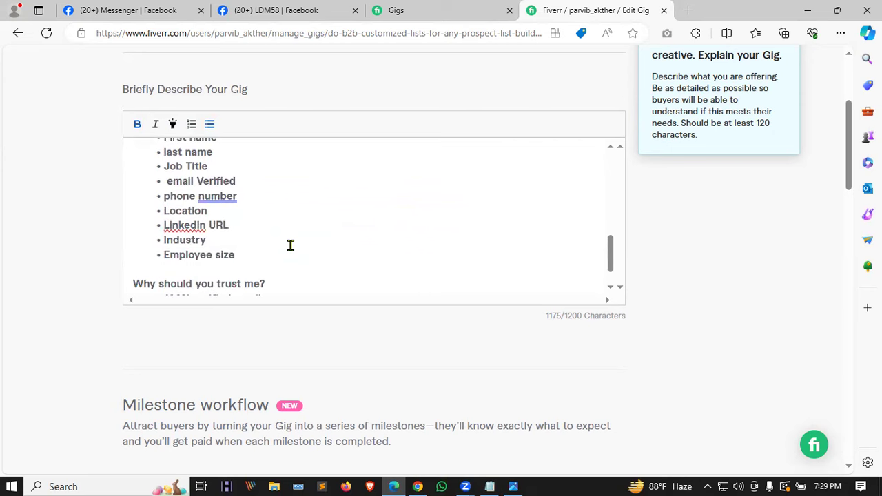
scroll(290, 246, "down", 1)
left_click_drag(275, 249, 129, 252)
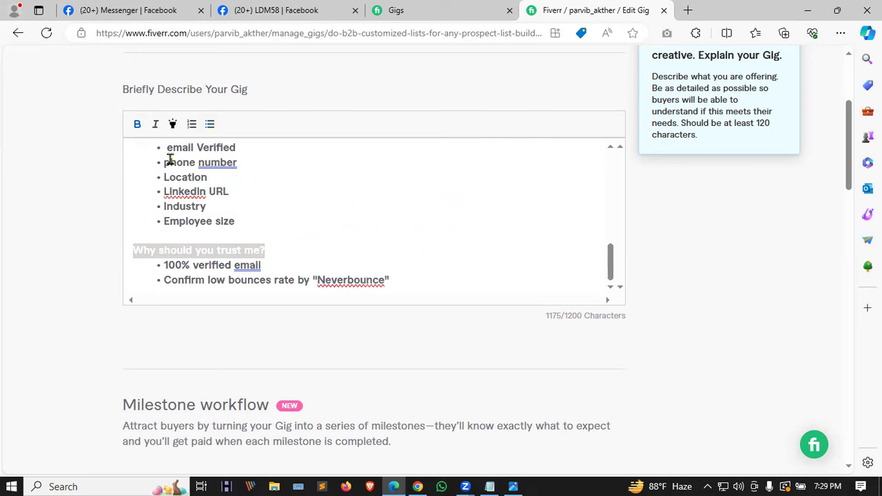
left_click(172, 124)
left_click(346, 228)
scroll(303, 241, "down", 1)
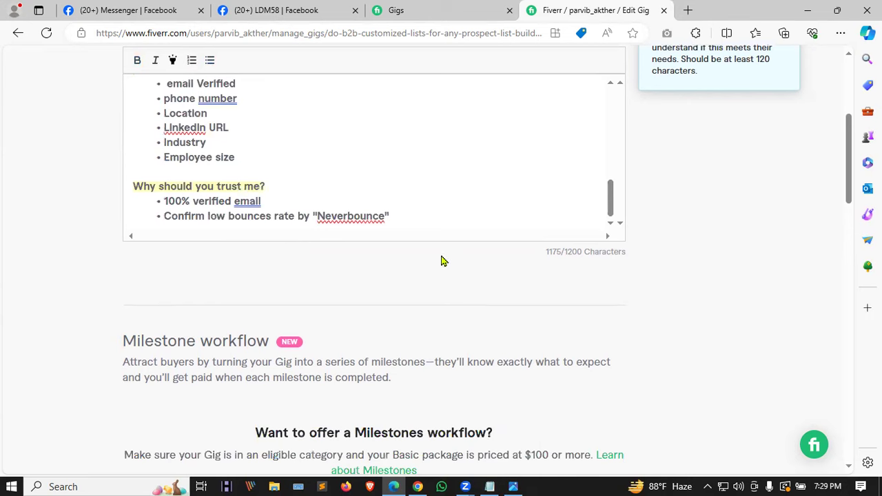
Check the spelling suggestion for "Neverbounce" and the FAQ list, and save the description settings
left_click(346, 217)
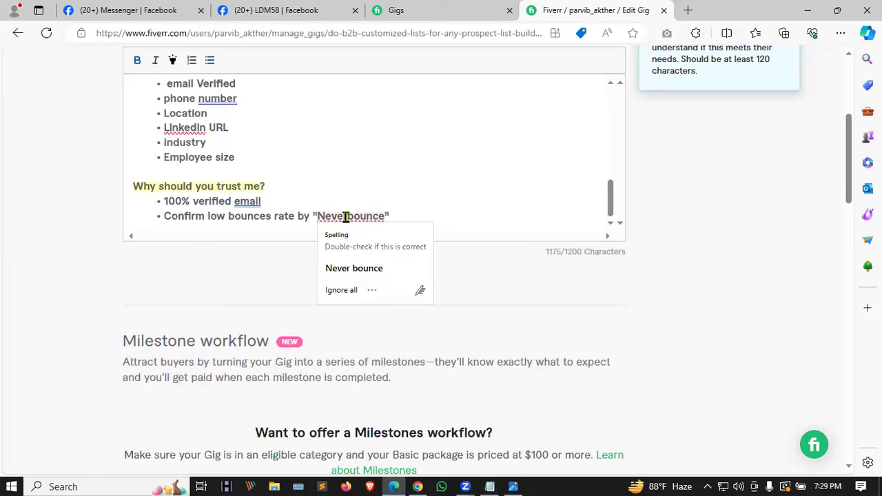
left_click(456, 213)
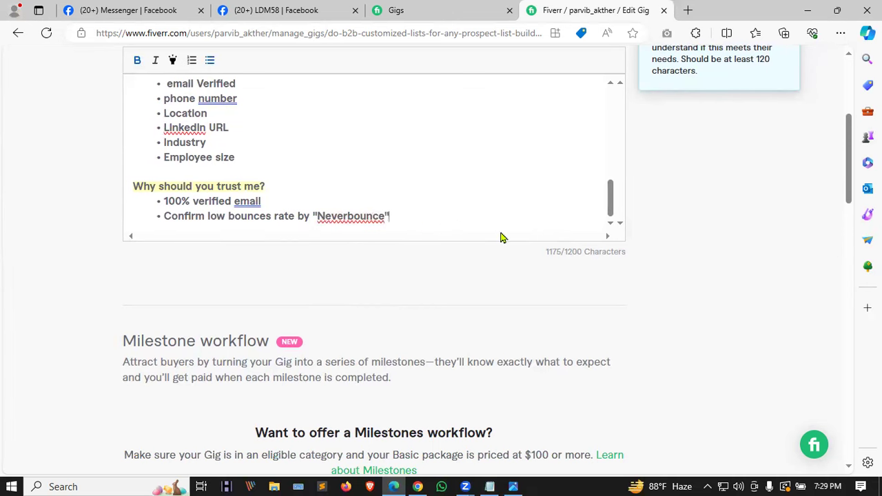
scroll(504, 218, "down", 15)
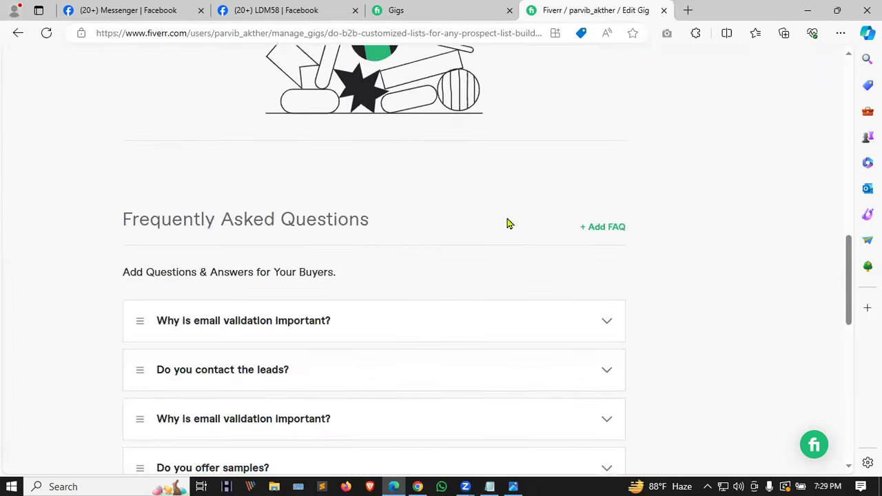
scroll(660, 261, "up", 5)
left_click(617, 370)
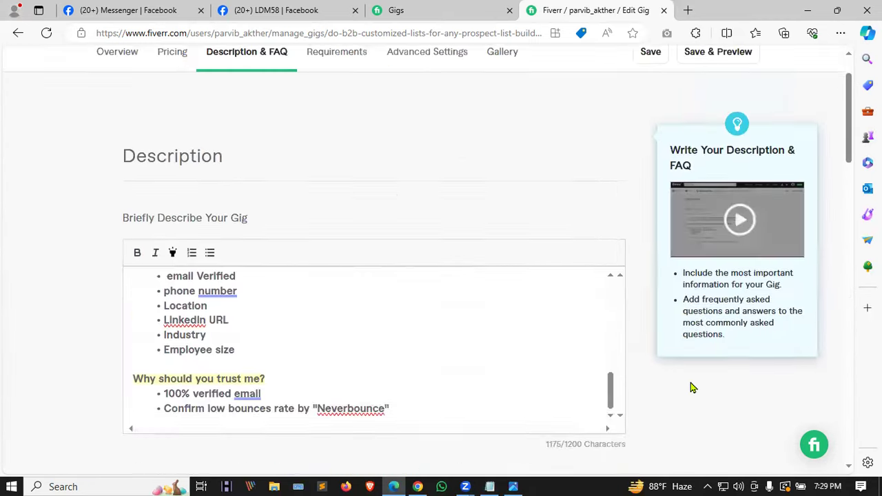
Look through the gig's buyer requirements and the highlighted reviews options in its advanced settings
left_click(336, 117)
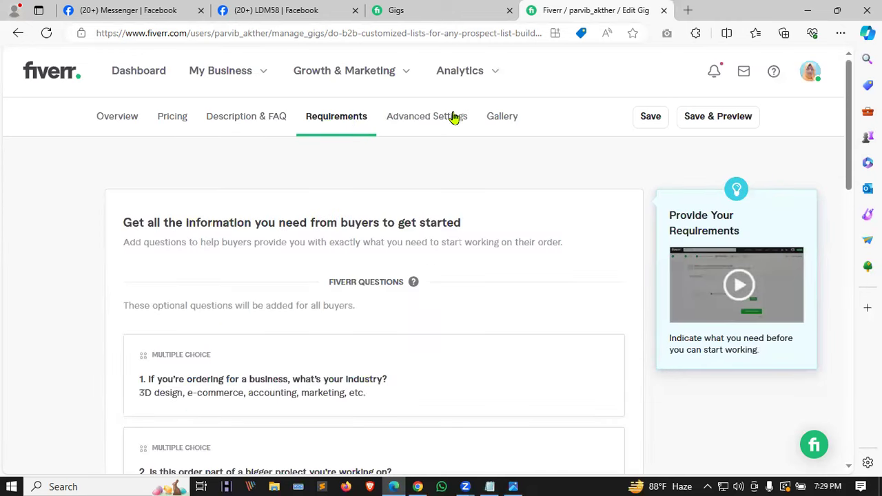
left_click(454, 117)
scroll(376, 246, "down", 3)
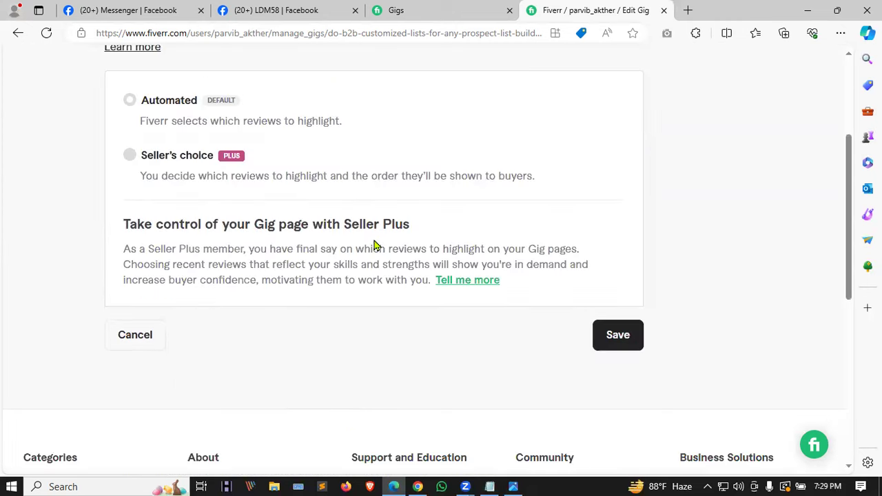
scroll(368, 243, "up", 1)
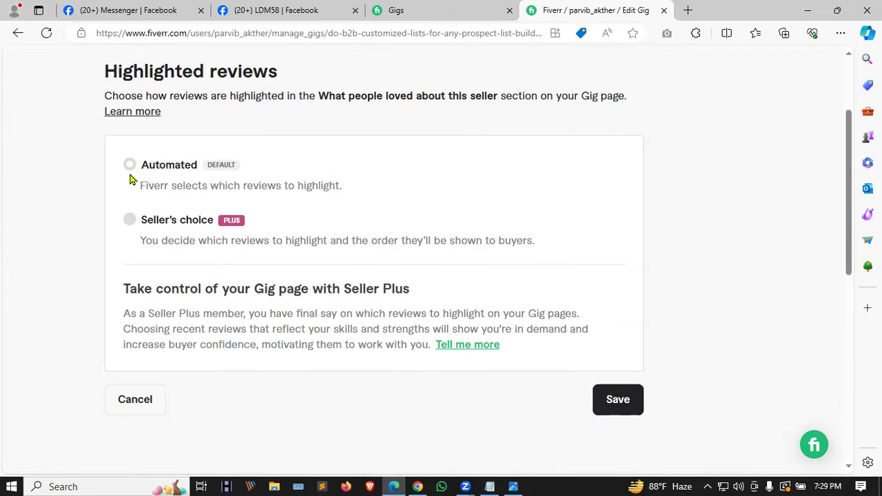
Review the highlighted reviews options and the buyer requirement questions, and save the requirements
scroll(481, 221, "up", 2)
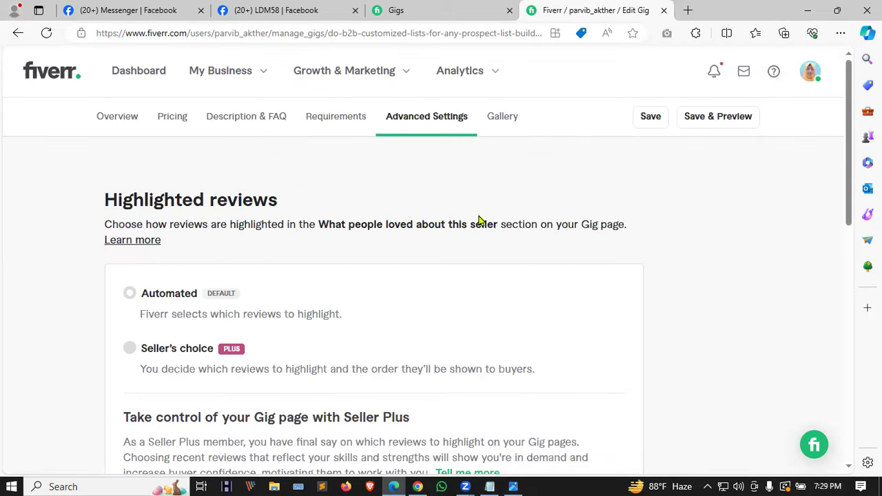
scroll(479, 221, "down", 1)
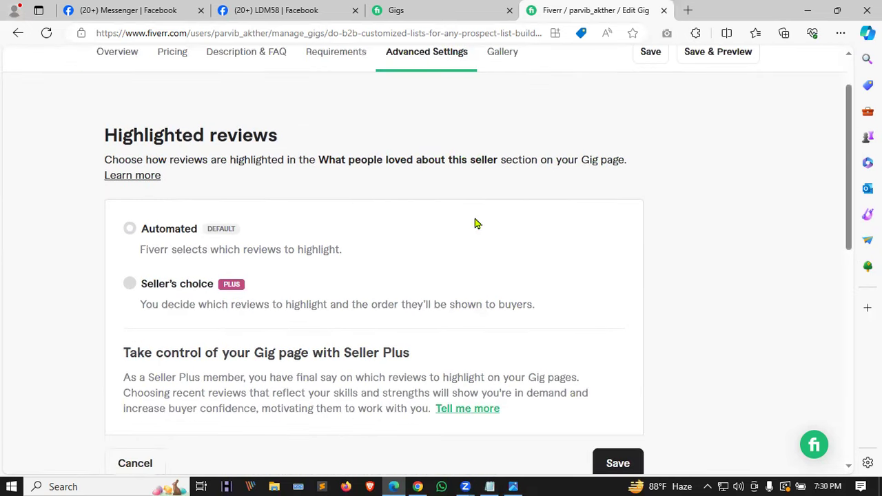
scroll(366, 199, "down", 5)
scroll(365, 199, "up", 4)
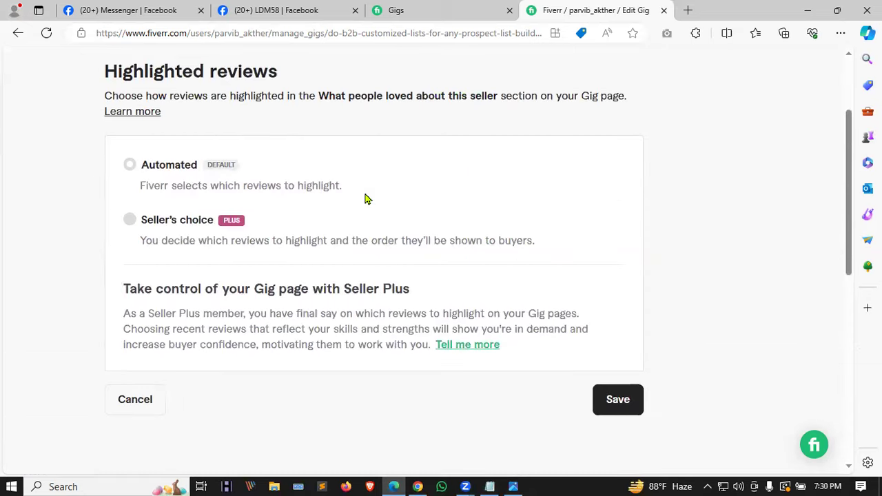
scroll(526, 306, "up", 2)
left_click(342, 118)
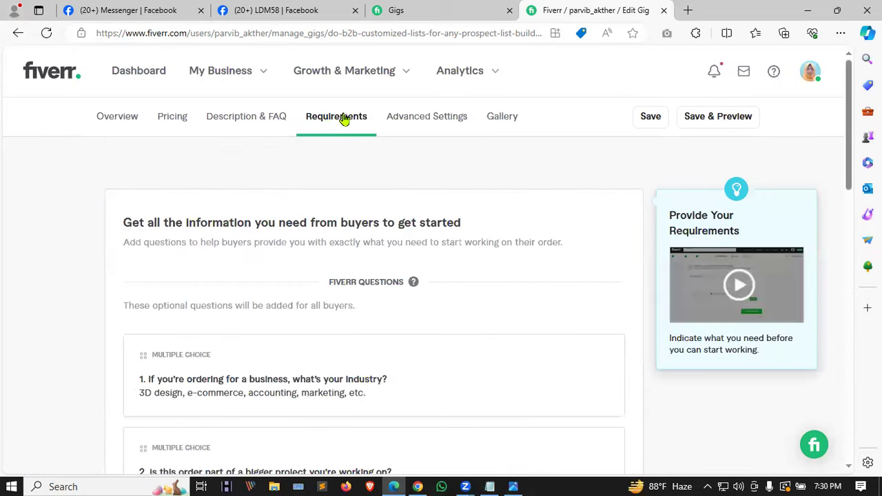
scroll(394, 221, "down", 2)
scroll(393, 220, "down", 3)
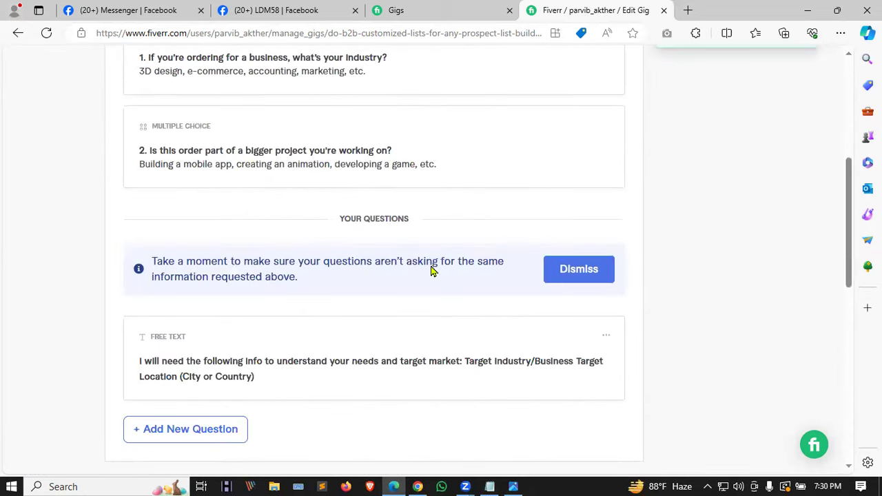
scroll(200, 257, "down", 2)
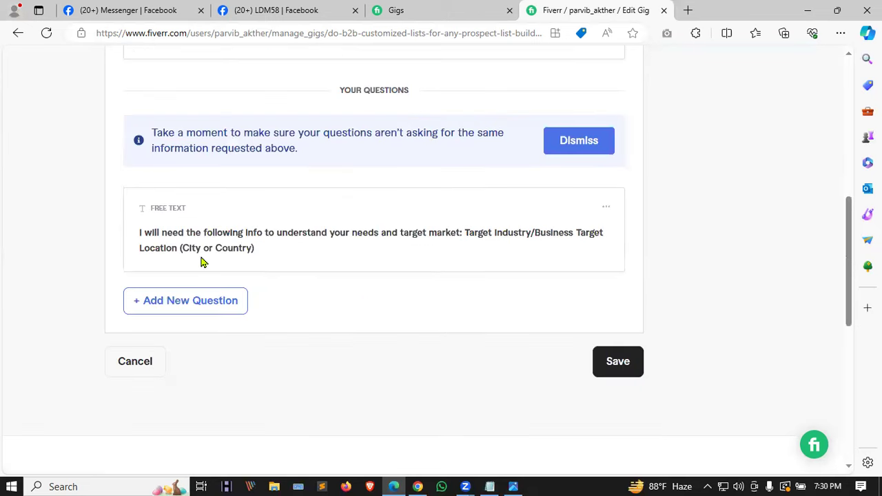
left_click(615, 362)
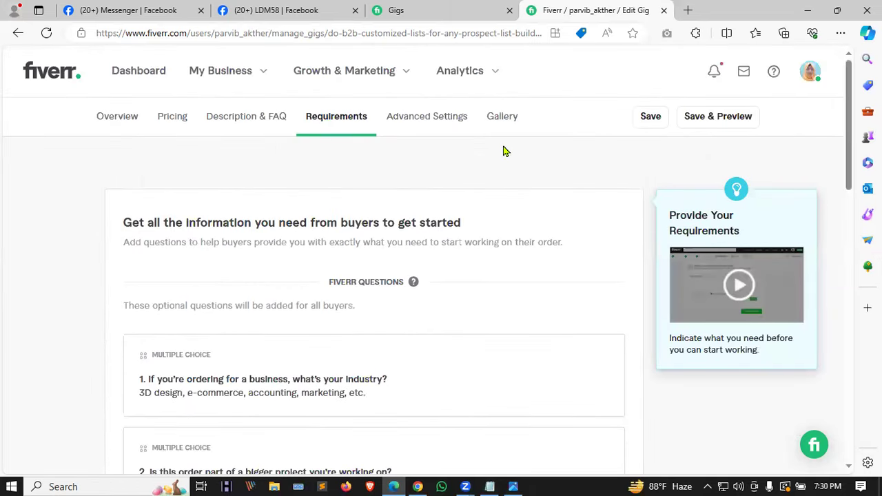
Save the gig's advanced settings for highlighted reviews
left_click(452, 124)
scroll(561, 278, "down", 5)
scroll(634, 312, "up", 1)
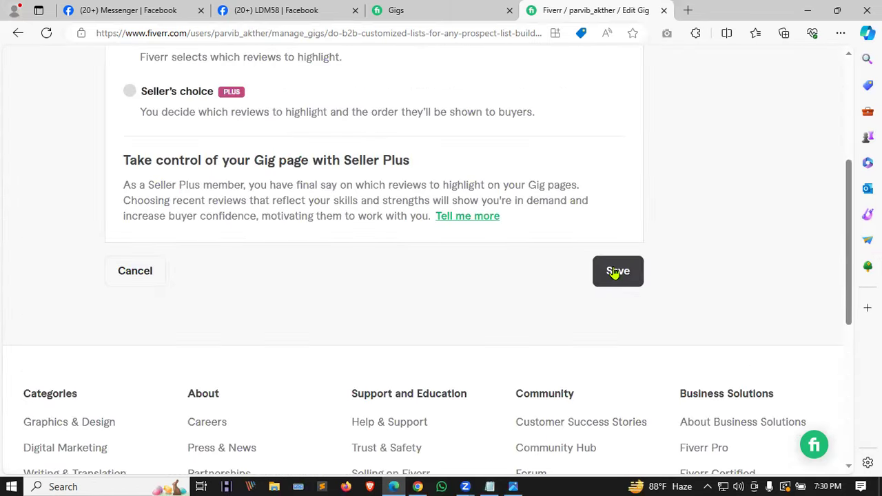
left_click(615, 271)
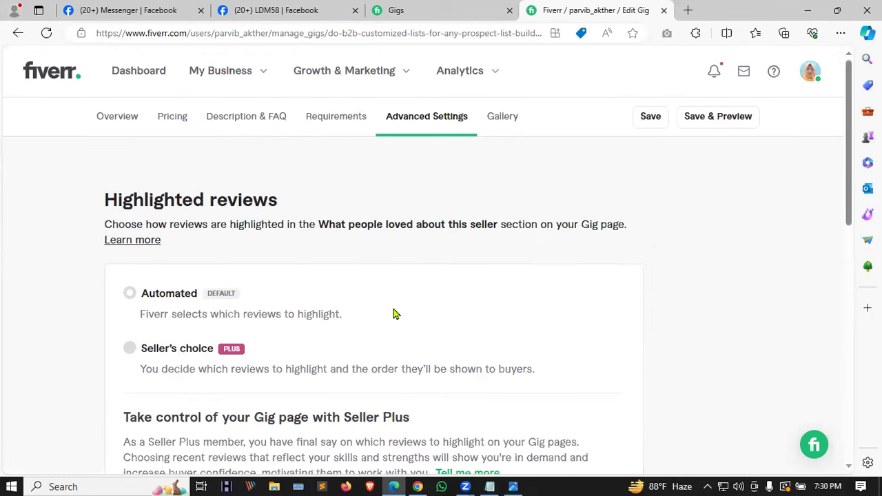
Review the images and video section of the gig's gallery and save it
left_click(507, 116)
scroll(348, 264, "down", 2)
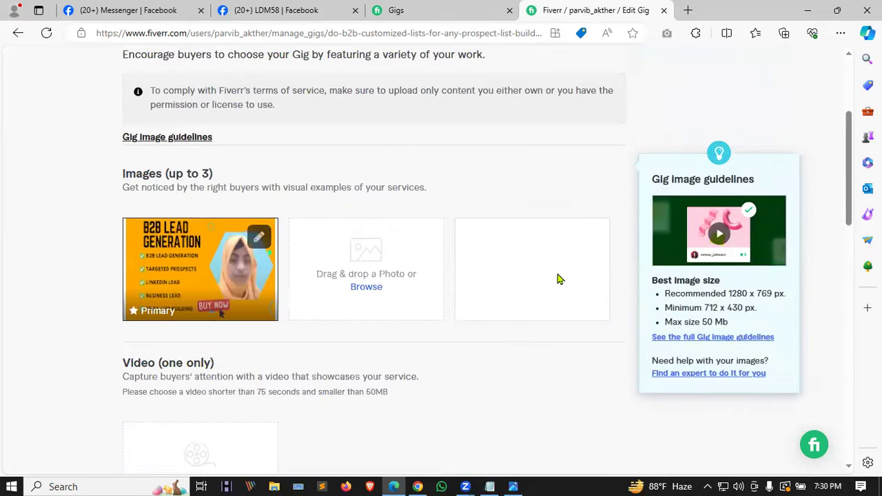
scroll(565, 289, "down", 10)
scroll(630, 258, "up", 5)
left_click(634, 350)
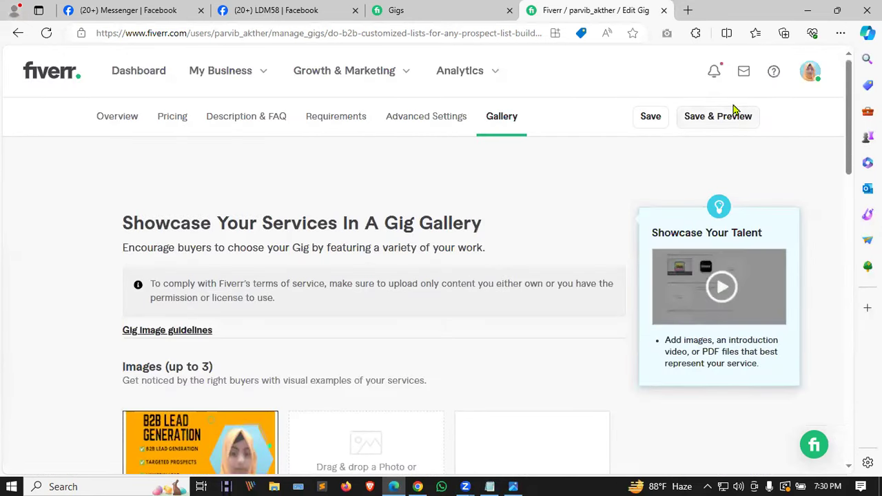
Save the gig with a preview of its public page and close the gig editor
left_click(733, 114)
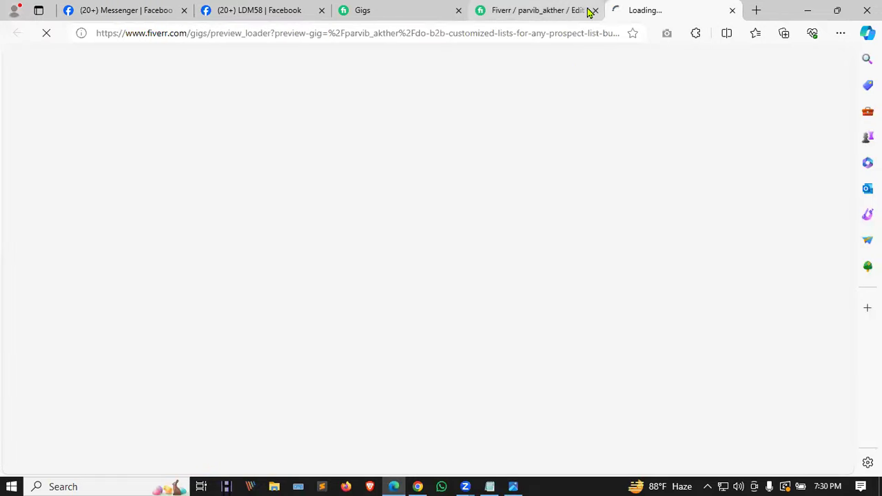
left_click(586, 11)
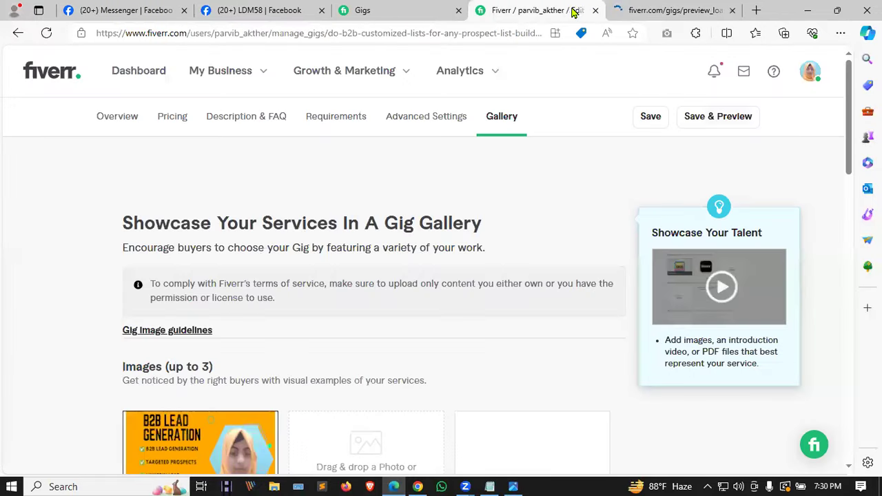
left_click(595, 11)
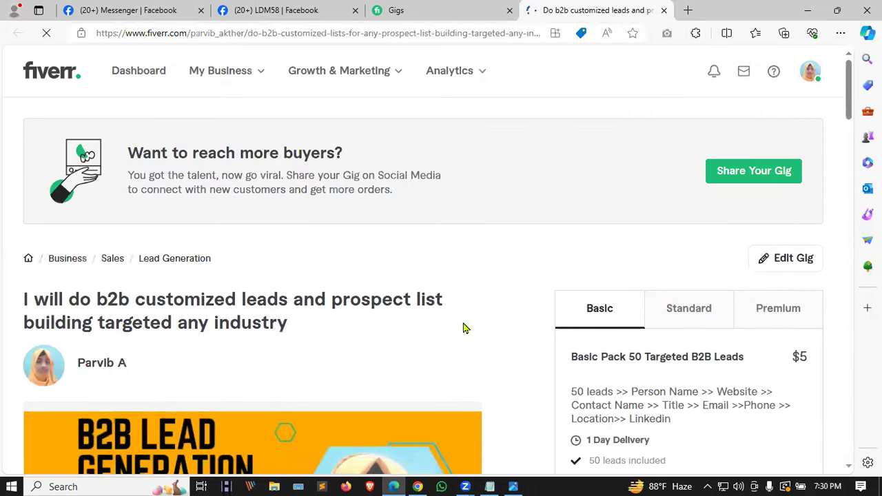
Look through the previewed gig page, covering the title, image, seller details, package comparison and FAQ
scroll(422, 272, "down", 1)
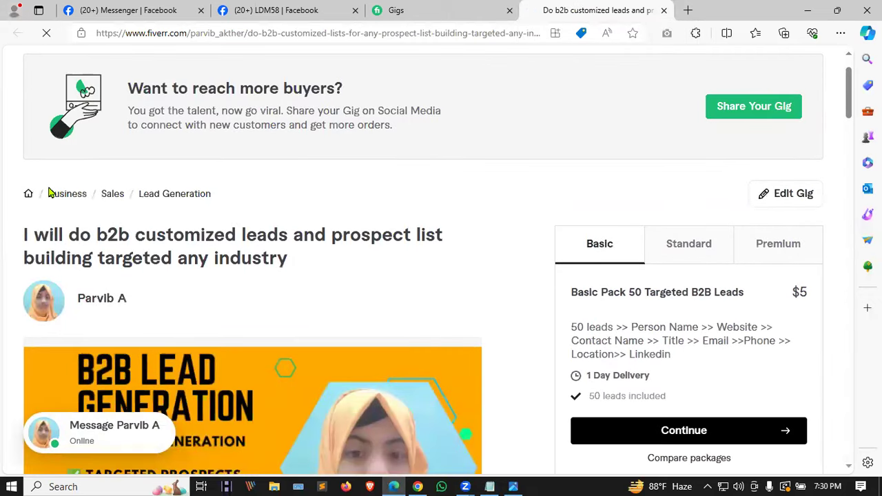
scroll(196, 194, "down", 2)
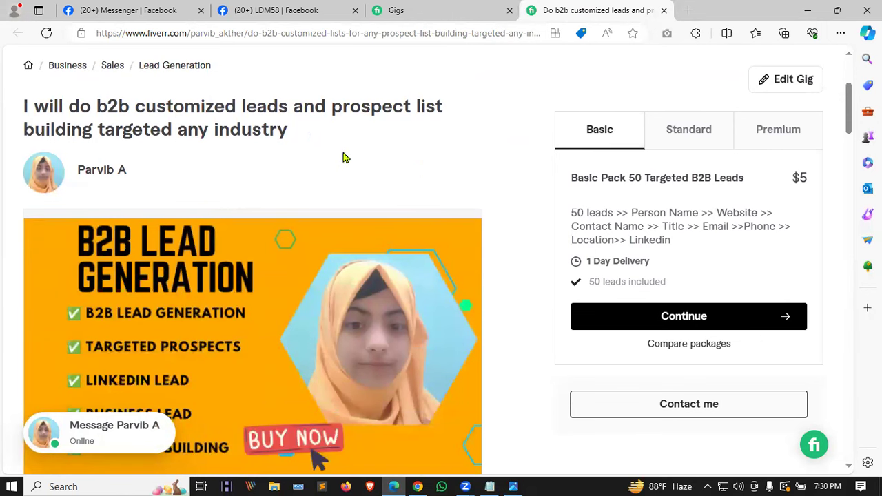
scroll(419, 184, "down", 5)
scroll(419, 184, "down", 20)
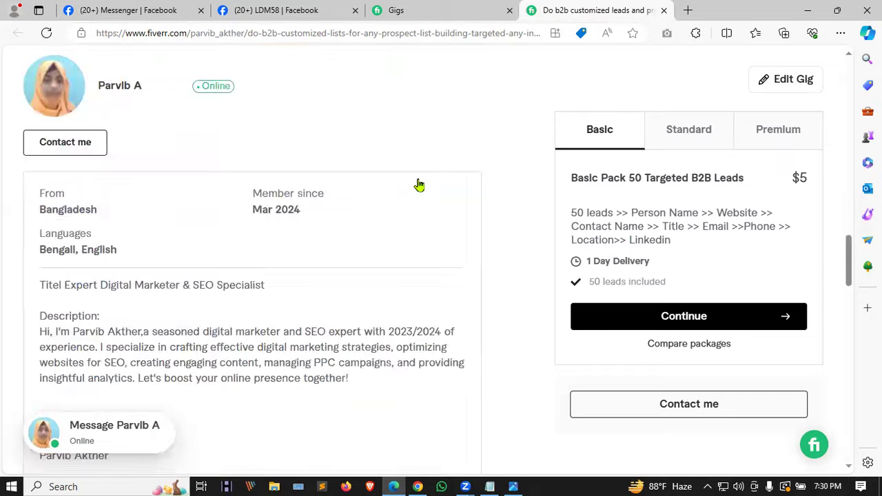
scroll(420, 187, "down", 2)
scroll(386, 209, "up", 2)
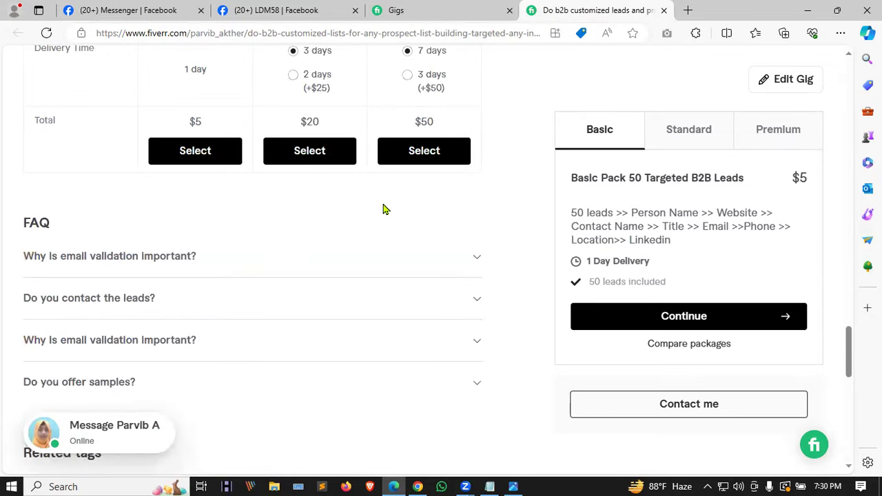
scroll(350, 200, "down", 2)
scroll(350, 199, "up", 12)
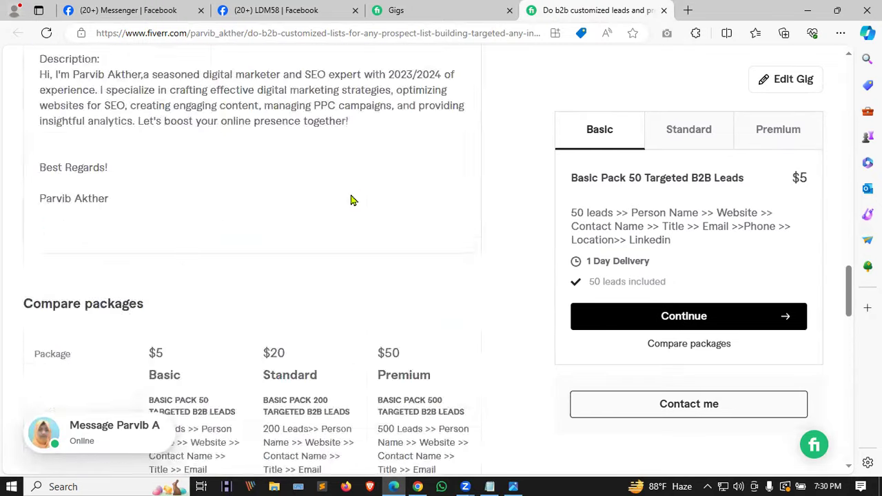
scroll(352, 197, "up", 12)
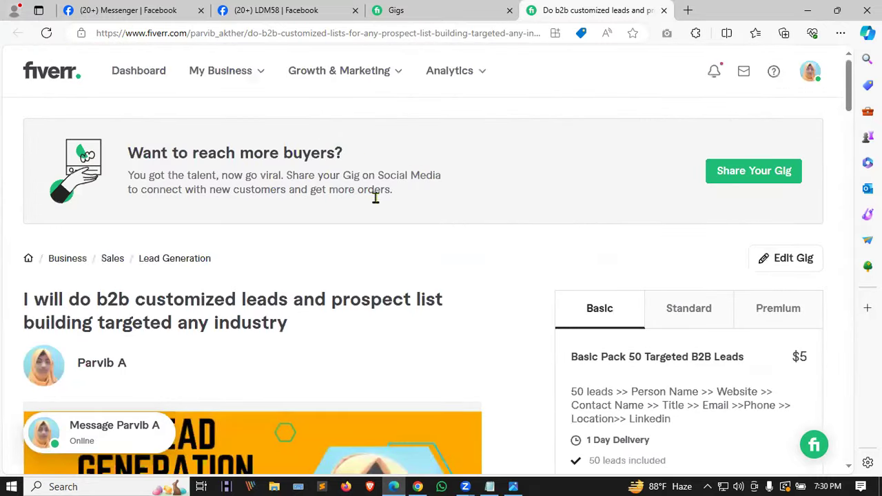
Check the account notifications and close the gig preview
left_click(714, 72)
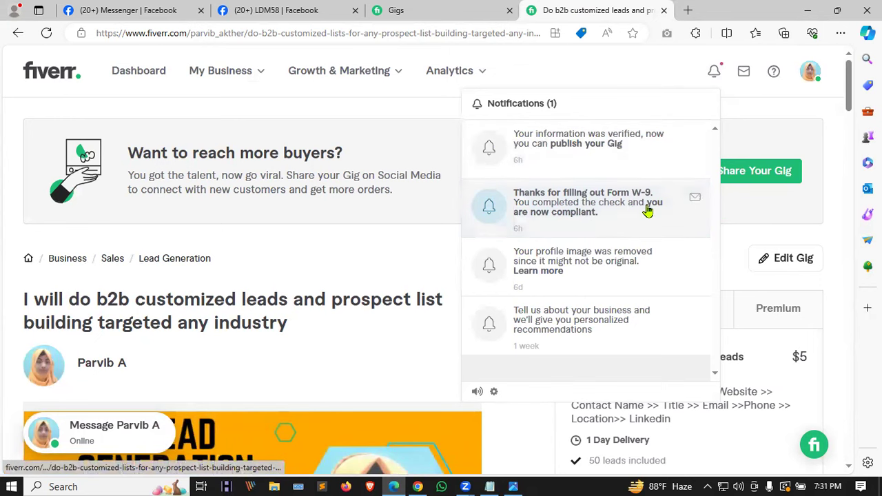
left_click(664, 9)
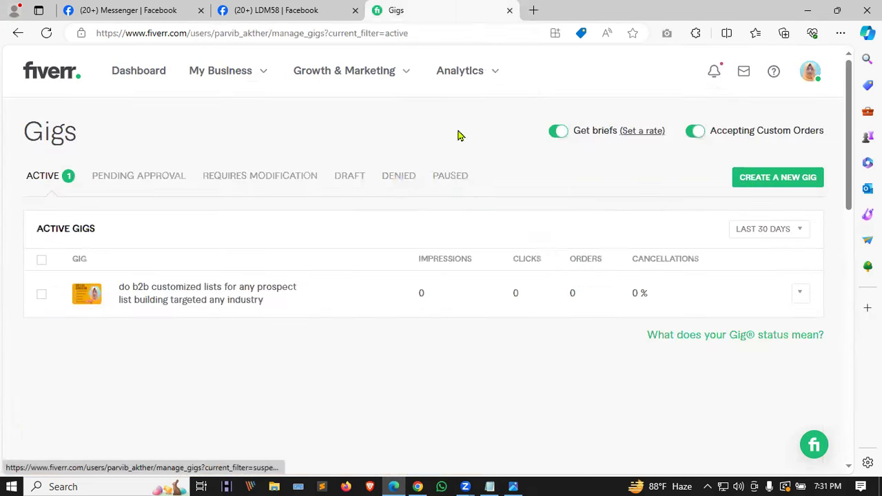
Go to the seller dashboard, glance at the account options, and reopen the list of gigs
left_click(43, 31)
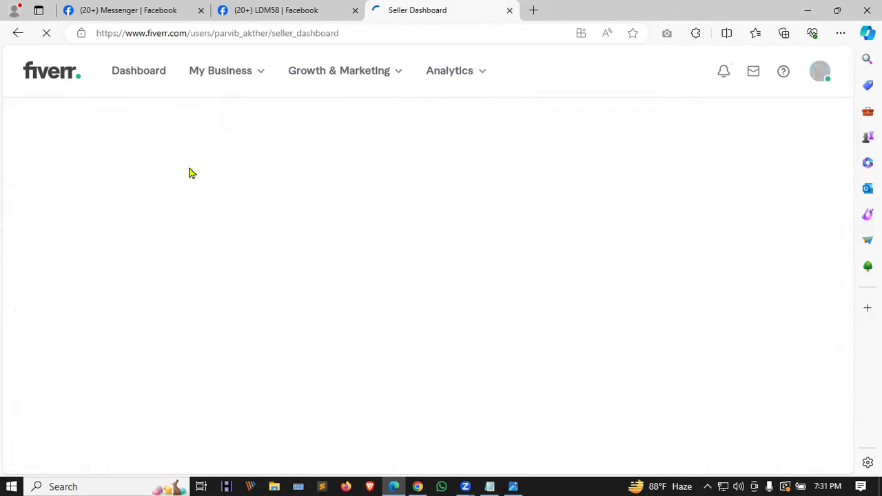
left_click(811, 76)
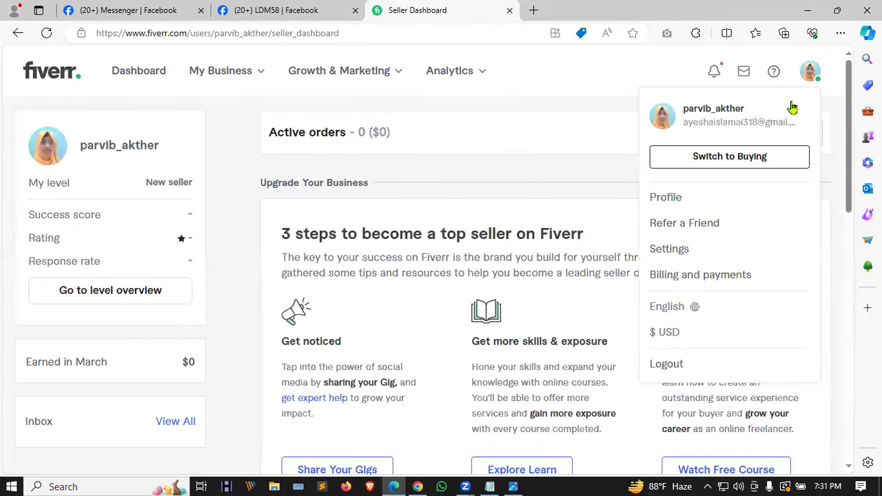
left_click(232, 113)
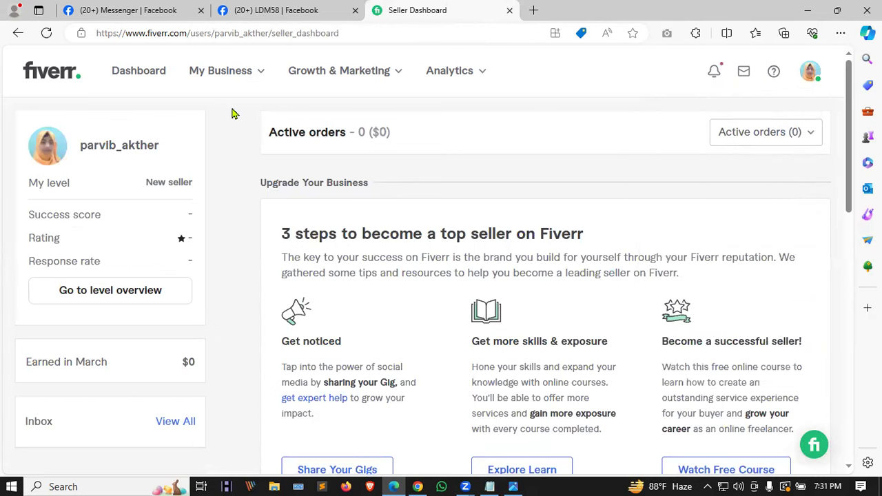
left_click(230, 73)
left_click(210, 142)
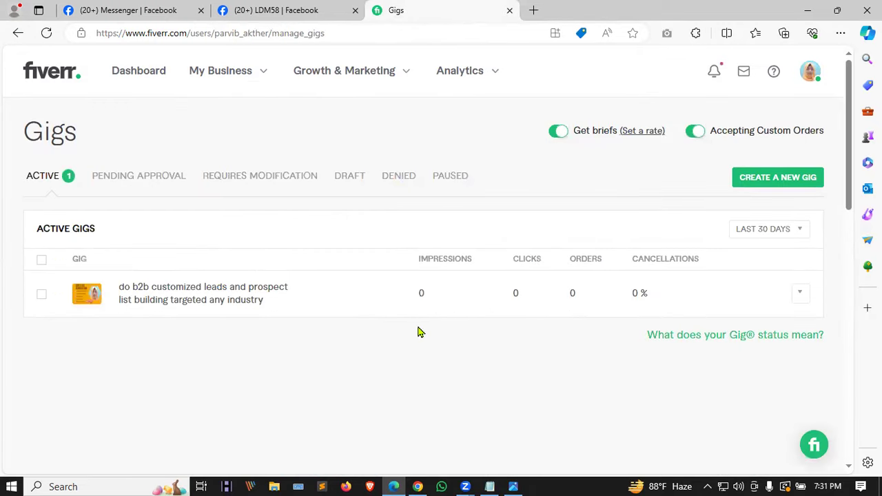
Reload the gigs list to check the active gig's title and statistics
left_click(46, 33)
left_click(46, 33)
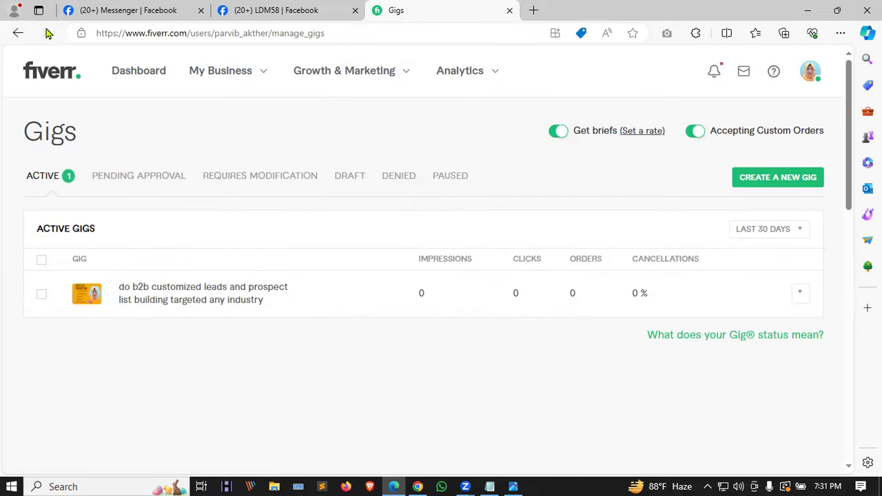
left_click(48, 33)
left_click(241, 170)
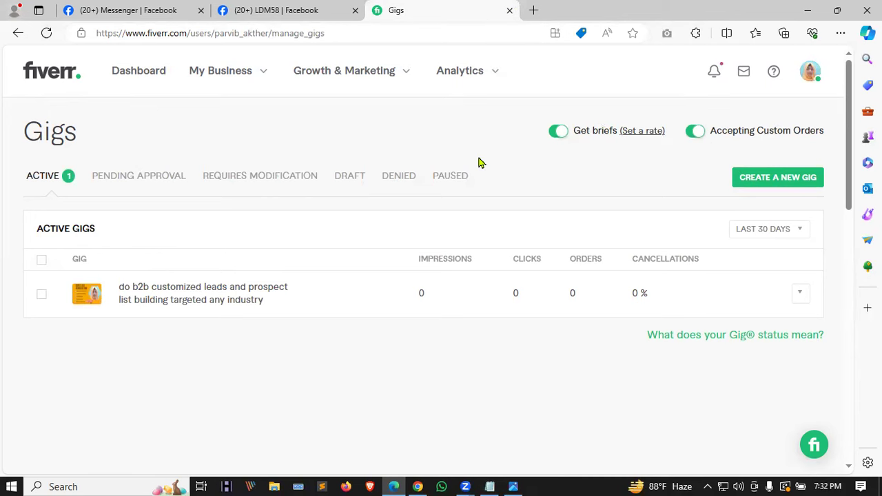
Open a private browsing window and load the Fiverr homepage in it
key("ctrl+shift+n")
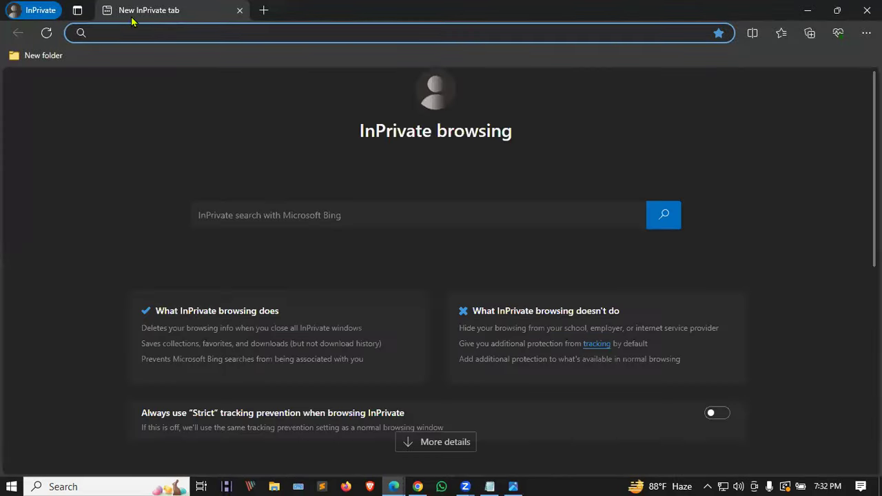
type("facebook.com")
key("Return")
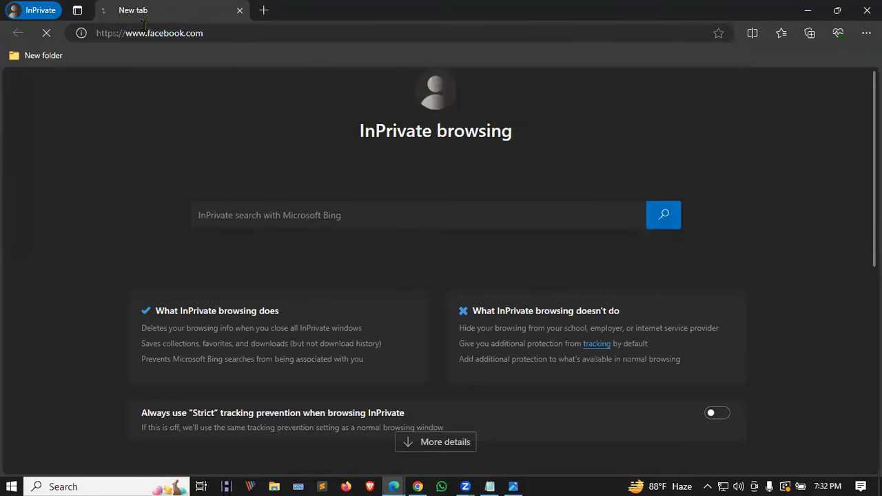
left_click(197, 32)
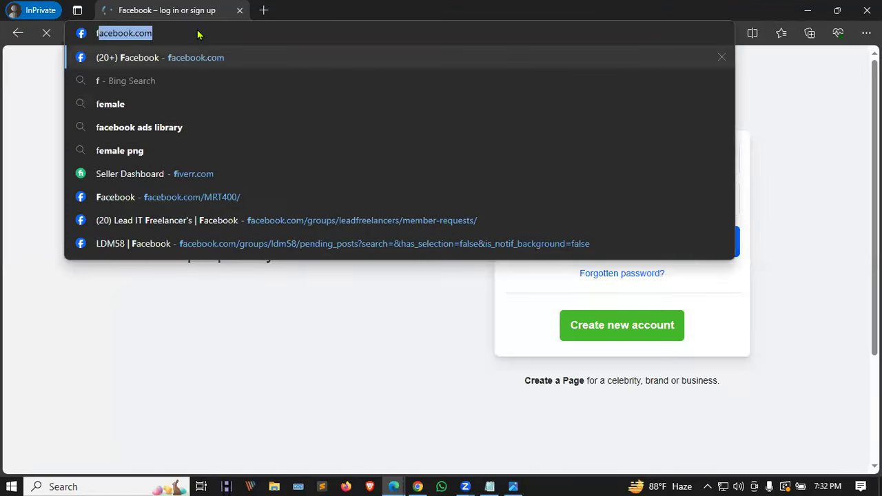
type("fiverr")
key("Return")
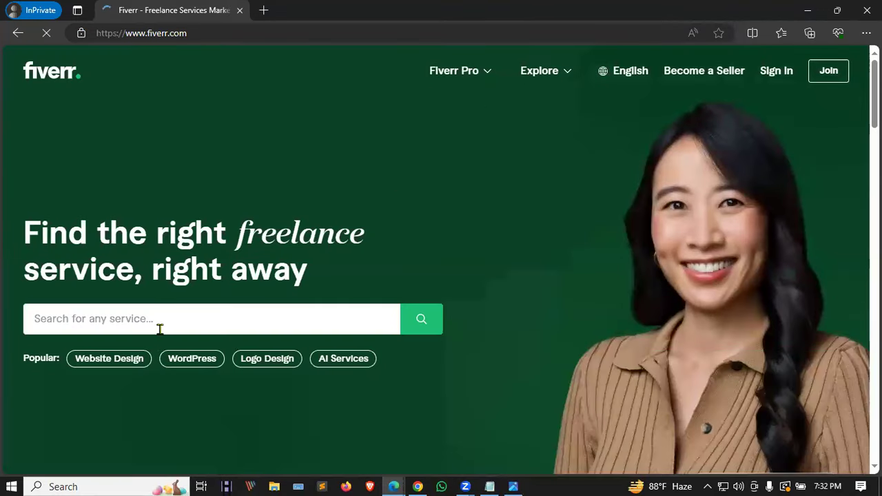
Search Fiverr's services for "lead generation" using the suggested search term
left_click(159, 328)
type("le")
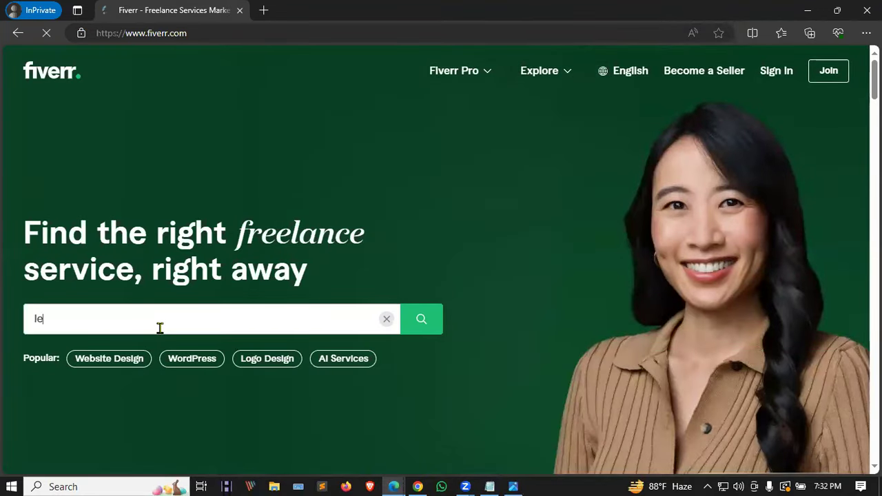
type("ad")
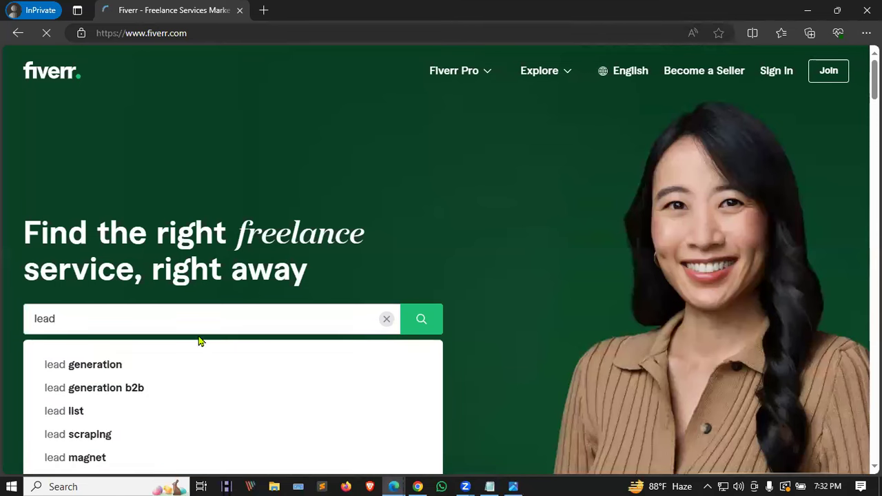
left_click(131, 376)
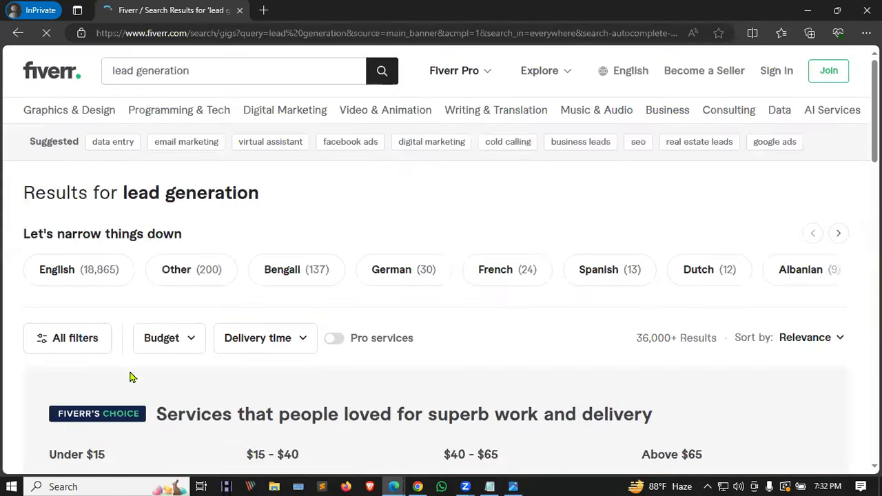
Dismiss the sign-up prompt and examine the gig images, titles, seller levels, ratings and prices in the lead generation results
scroll(557, 158, "down", 7)
scroll(164, 262, "up", 3)
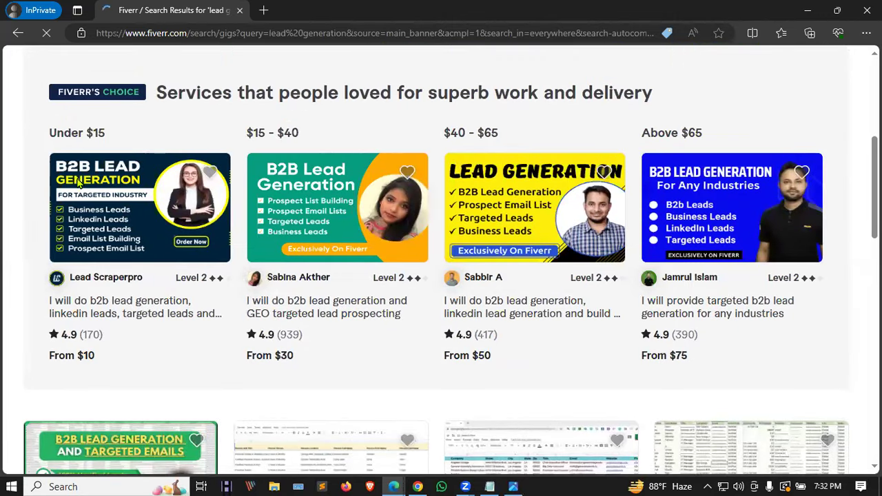
scroll(160, 273, "down", 1)
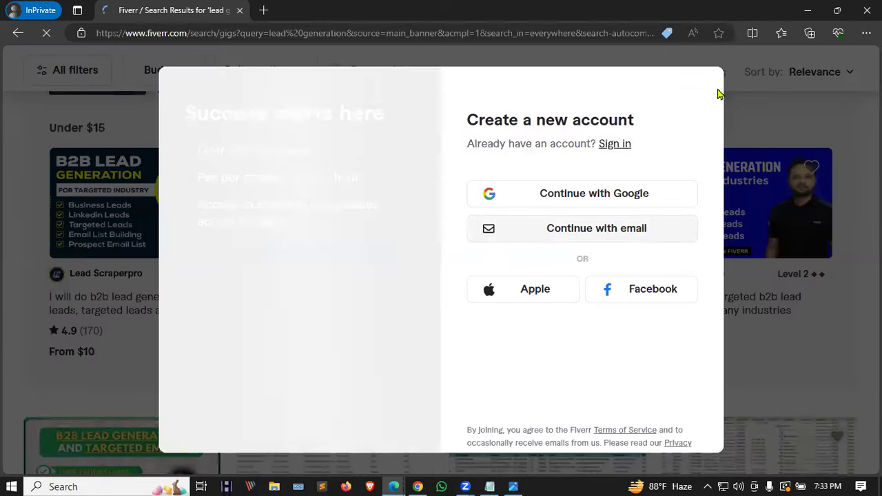
left_click(800, 138)
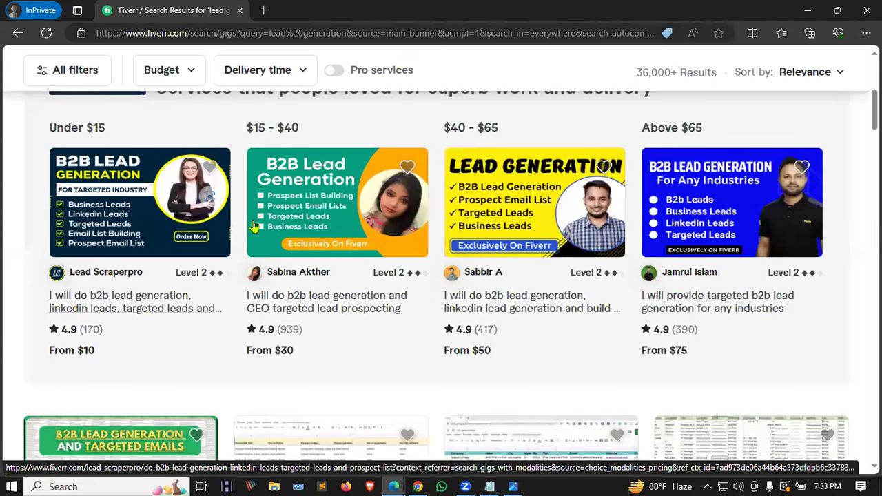
scroll(322, 157, "down", 3)
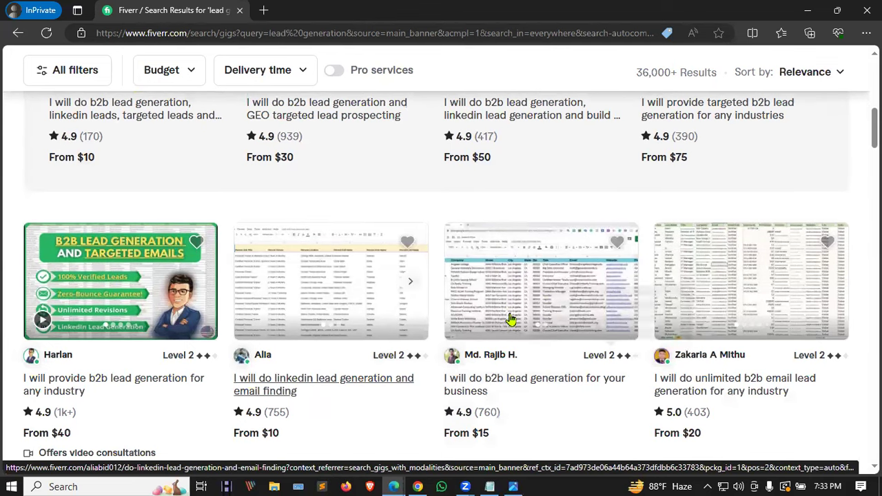
scroll(363, 312, "down", 2)
scroll(363, 312, "down", 3)
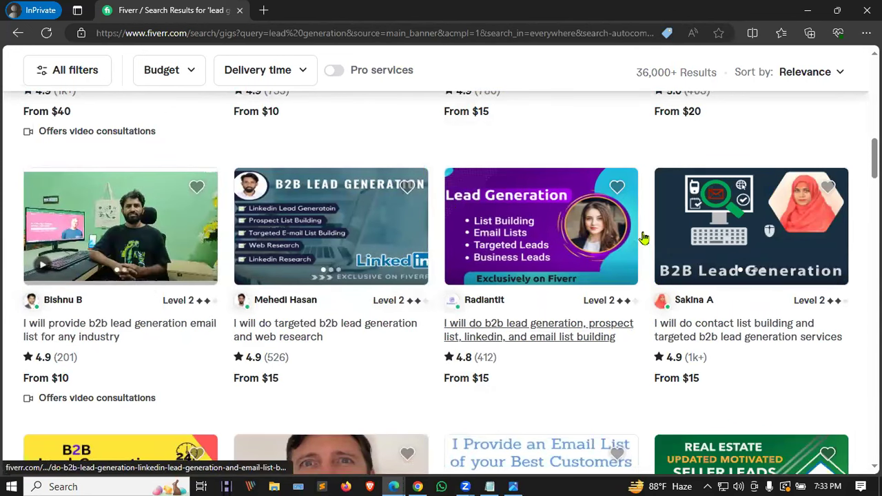
scroll(680, 237, "down", 1)
scroll(681, 237, "down", 15)
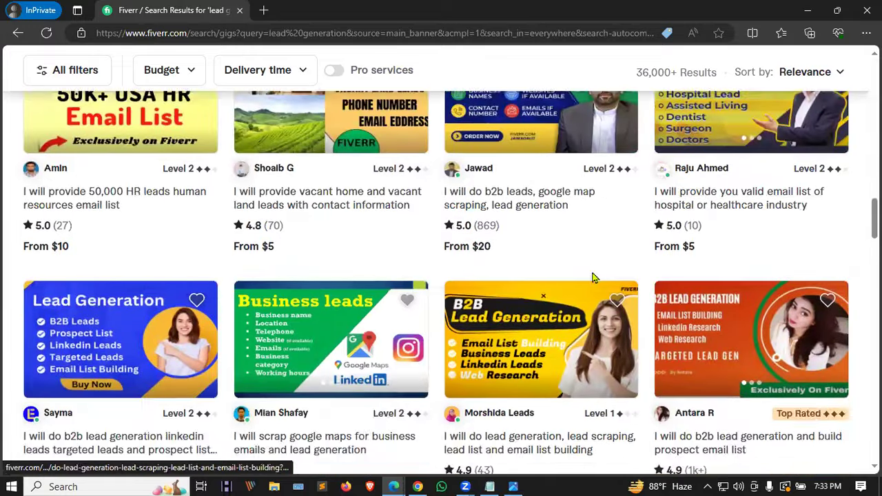
scroll(589, 284, "up", 5)
scroll(589, 284, "down", 14)
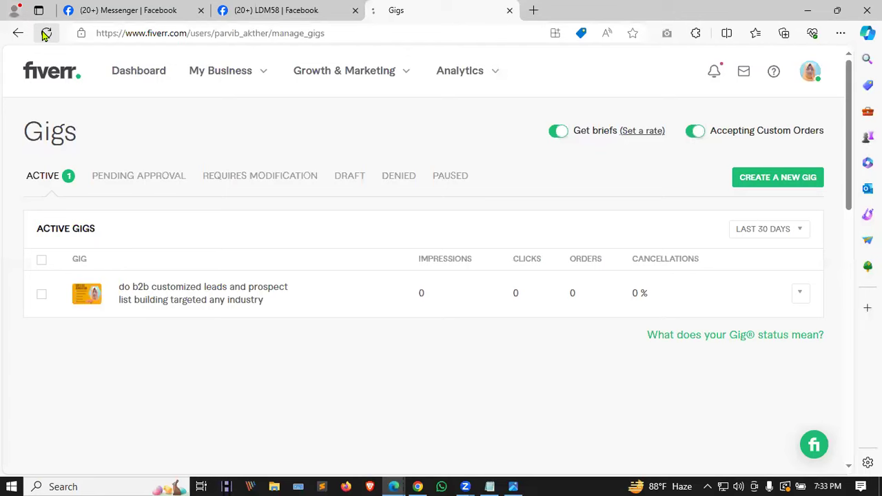
Reload the seller's gigs list several times to check the active gig's impressions, clicks and orders
left_click(45, 33)
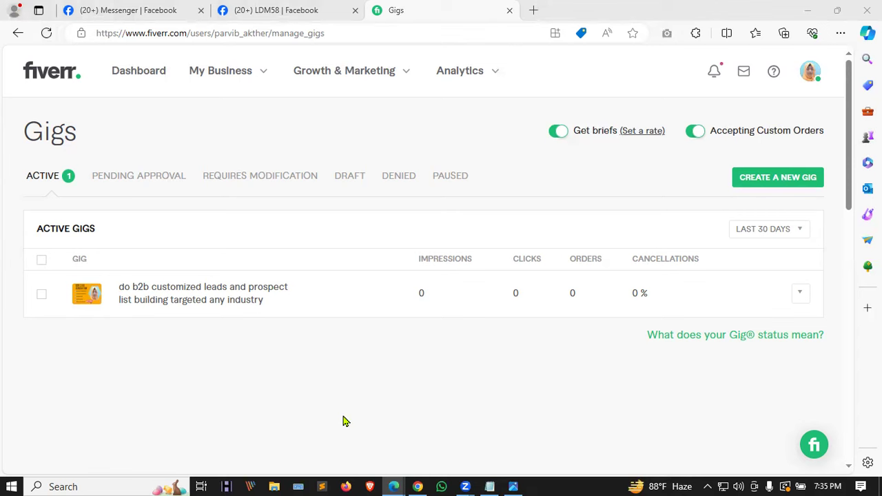
left_click(48, 38)
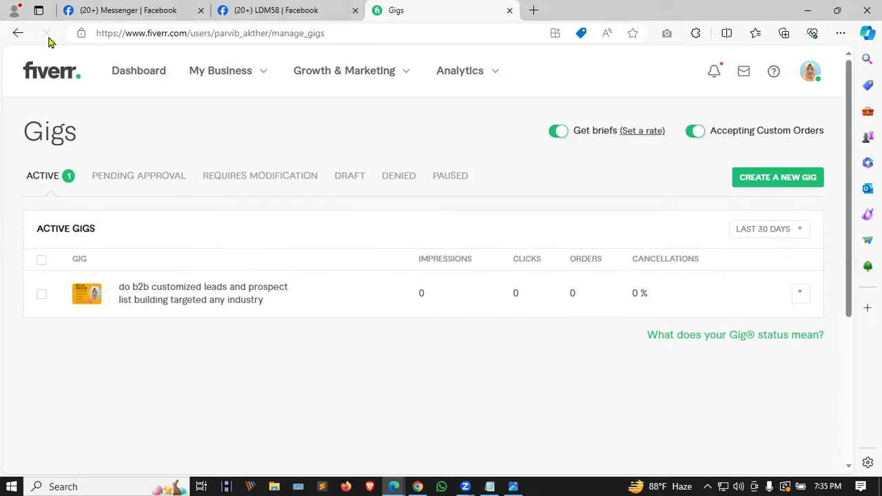
left_click(46, 40)
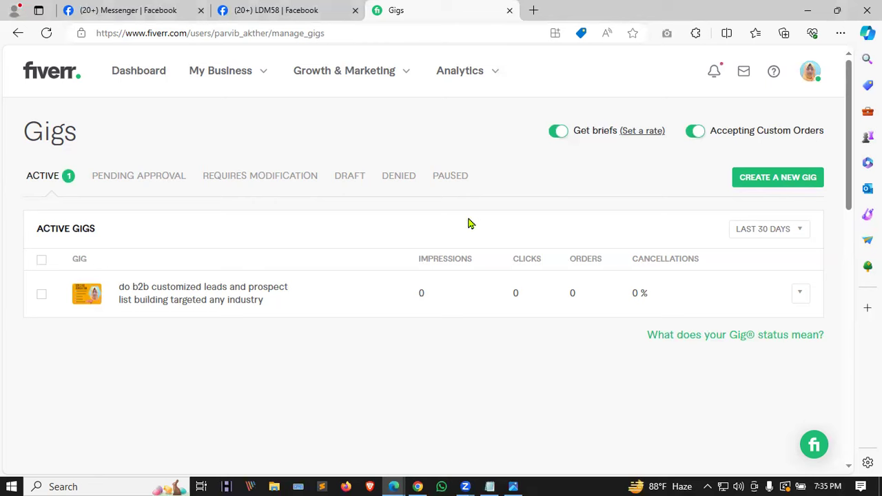
left_click(47, 33)
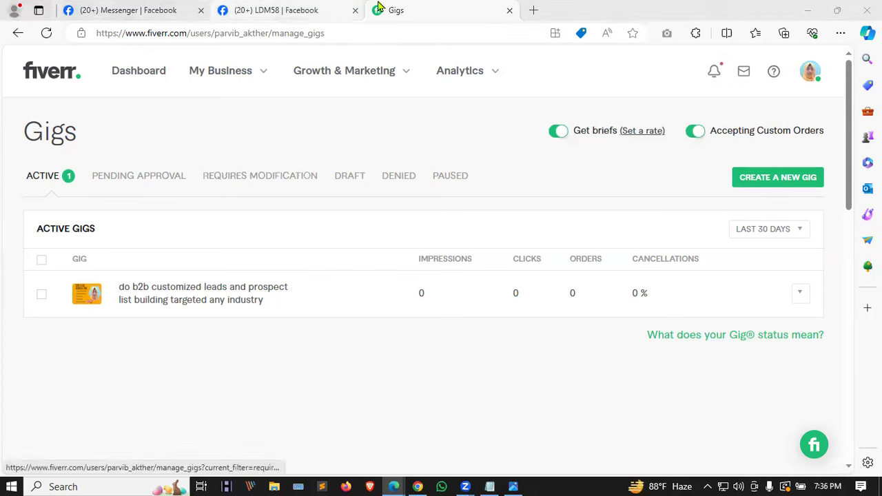
Switch to the private browsing window and compare seller levels, ratings and prices further down the lead generation results
mouse_move(394, 485)
left_click(465, 428)
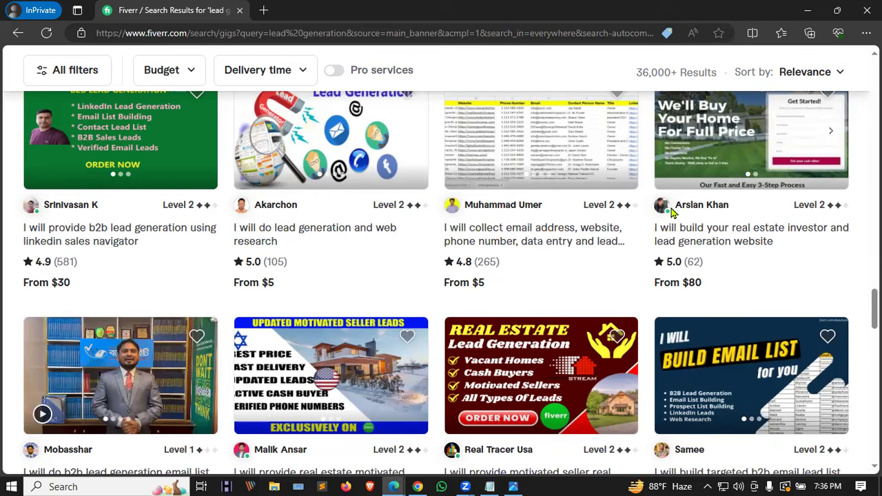
scroll(693, 264, "down", 3)
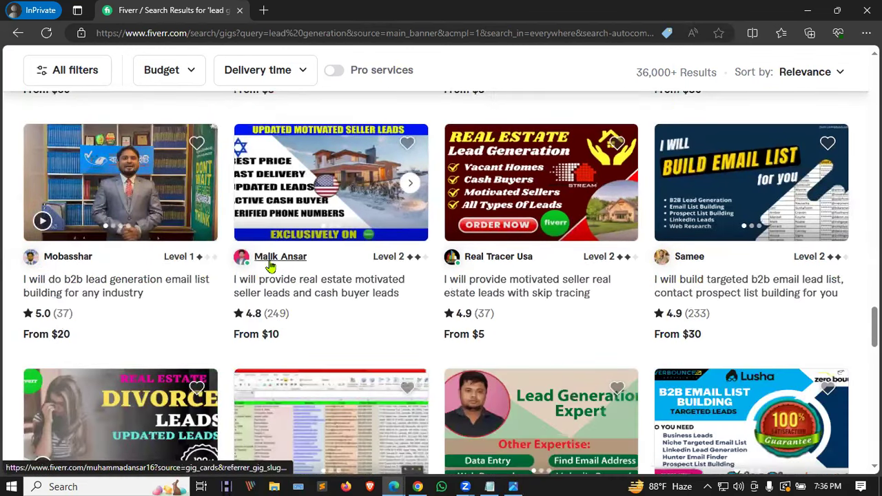
scroll(469, 142, "down", 3)
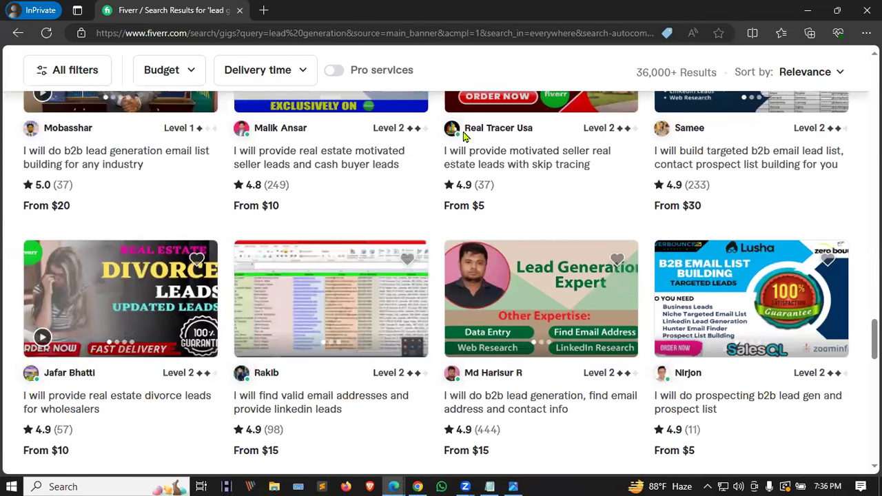
scroll(464, 138, "down", 1)
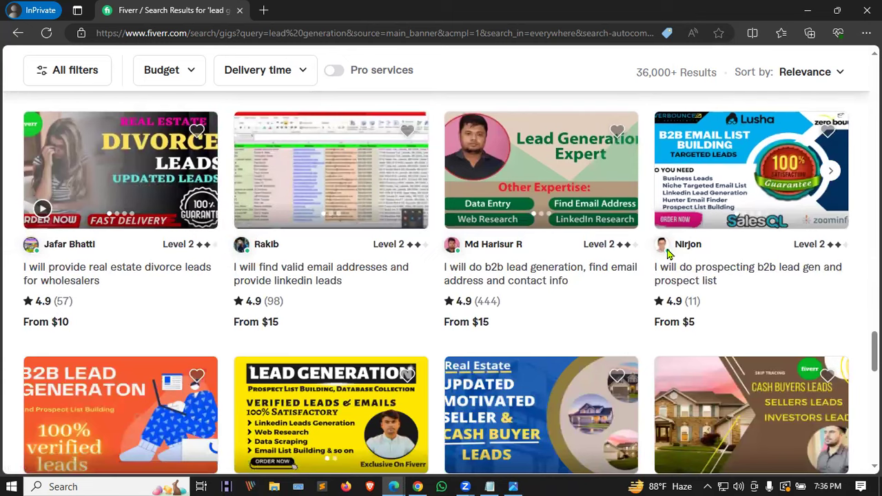
scroll(666, 255, "down", 5)
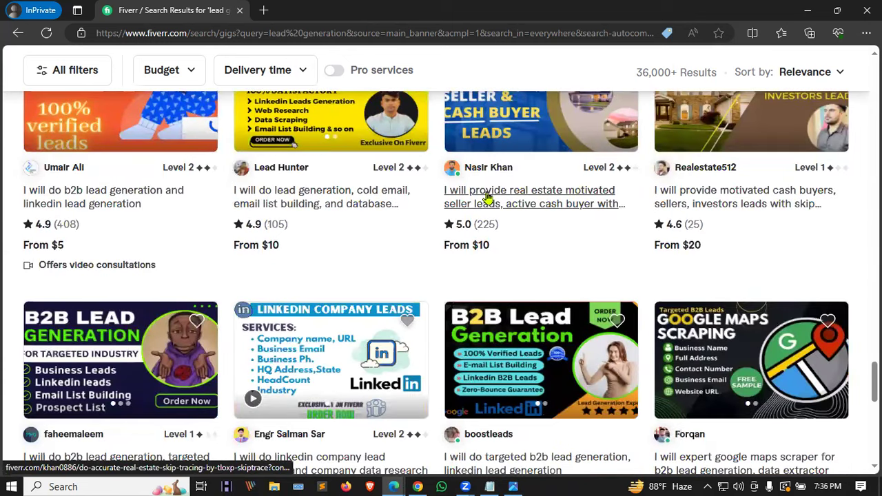
scroll(357, 255, "down", 12)
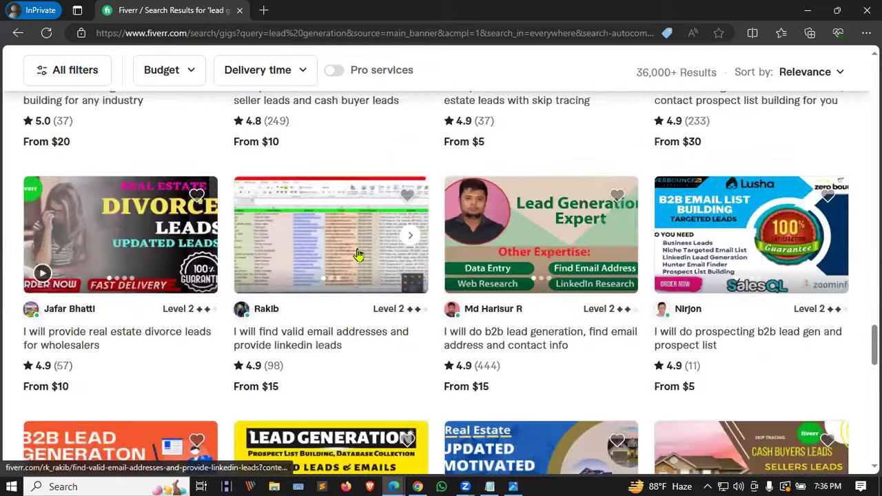
scroll(345, 257, "down", 6)
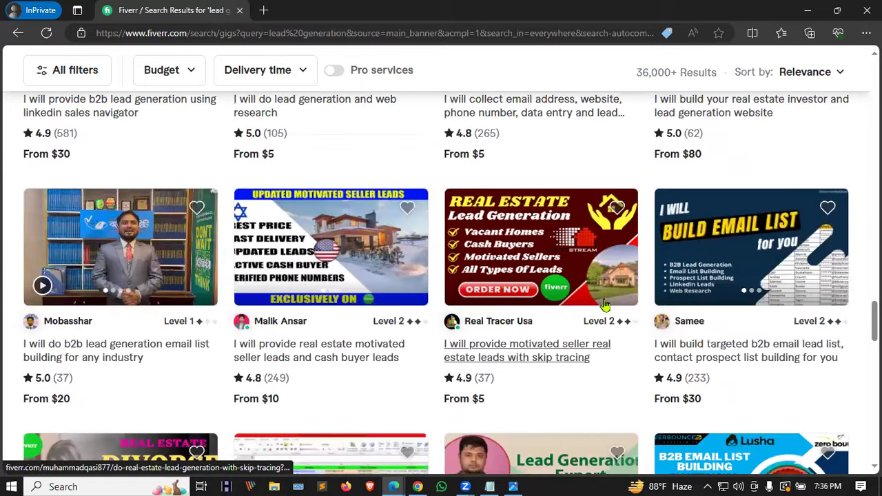
scroll(334, 258, "down", 1)
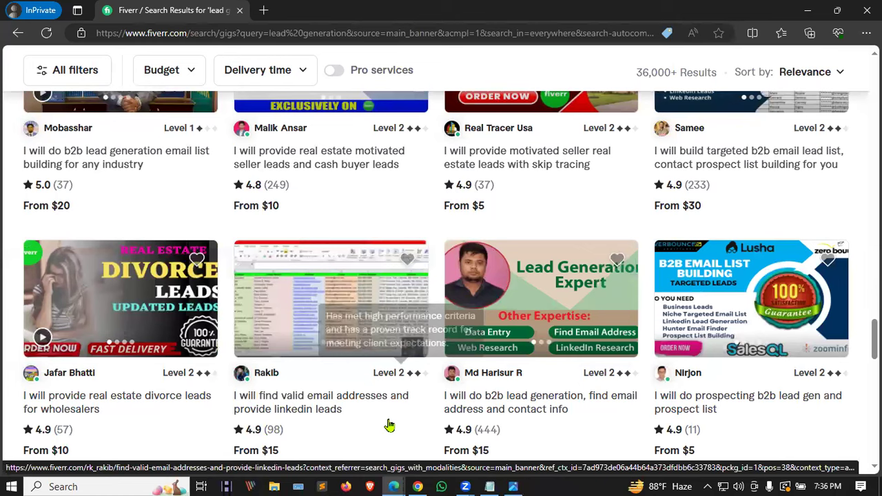
Return to the signed-in seller window, open the orders page, and check the message inbox
mouse_move(397, 482)
left_click(327, 448)
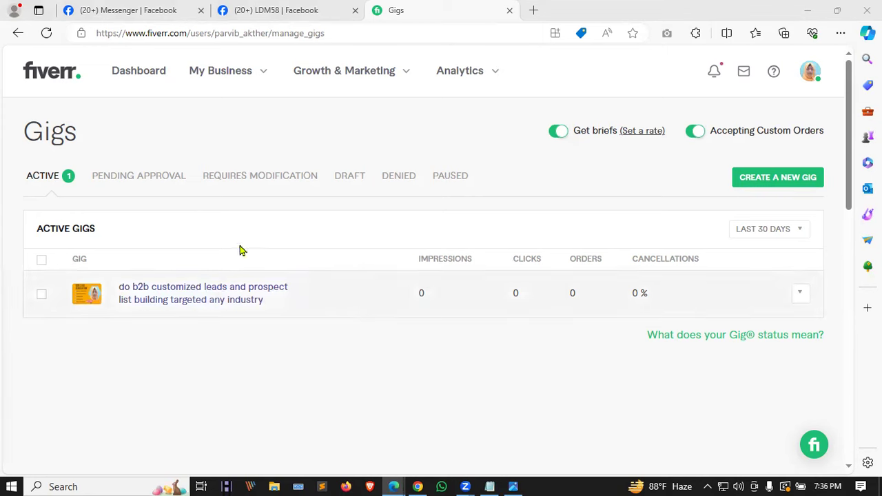
left_click(232, 75)
left_click(230, 108)
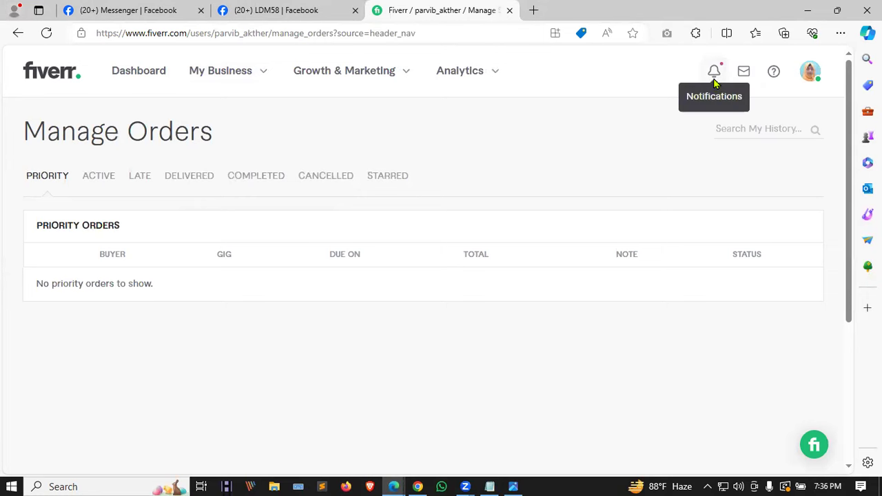
left_click(746, 72)
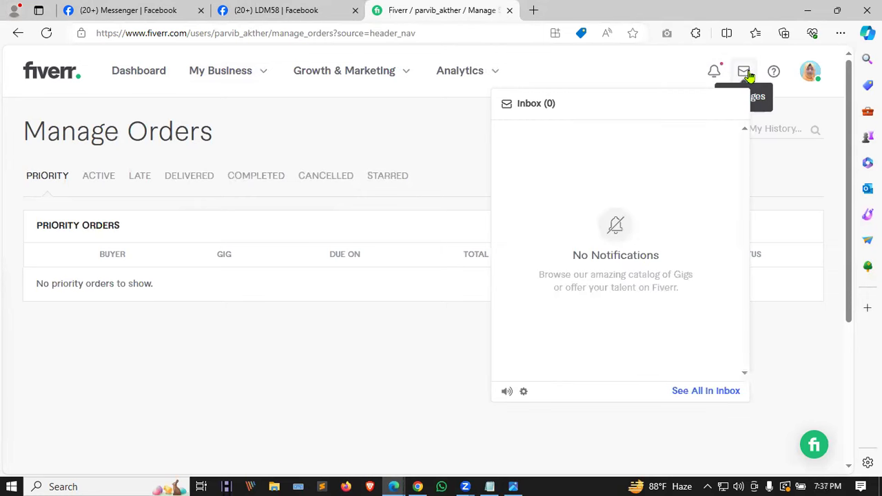
left_click(417, 131)
Open the seller dashboard, review its level, earnings and inbox sections, and reopen the orders page
left_click(38, 69)
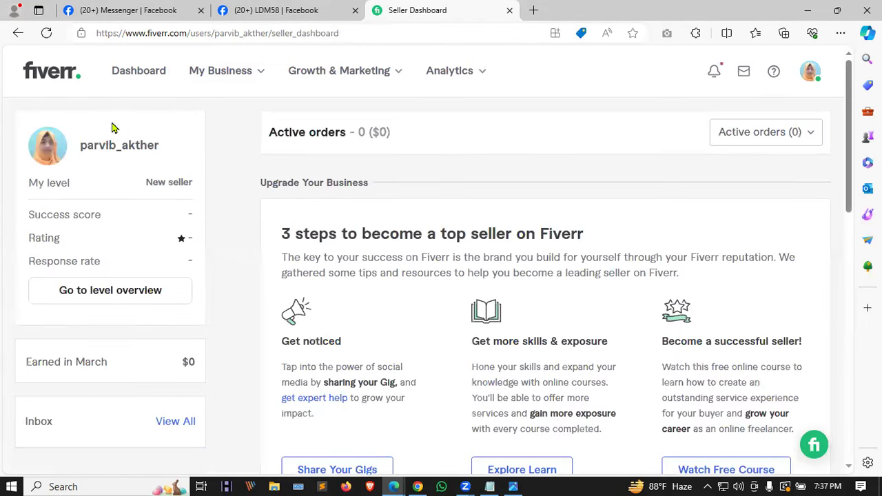
left_click(147, 77)
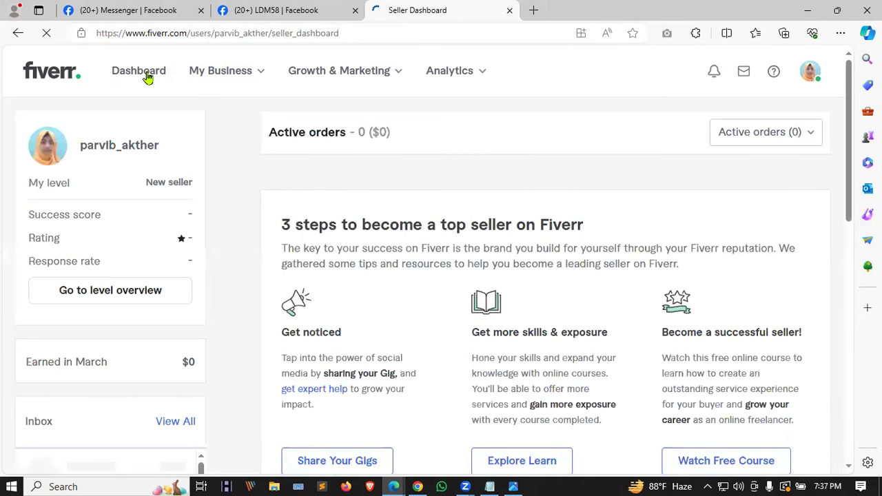
scroll(241, 215, "down", 1)
scroll(234, 219, "down", 1)
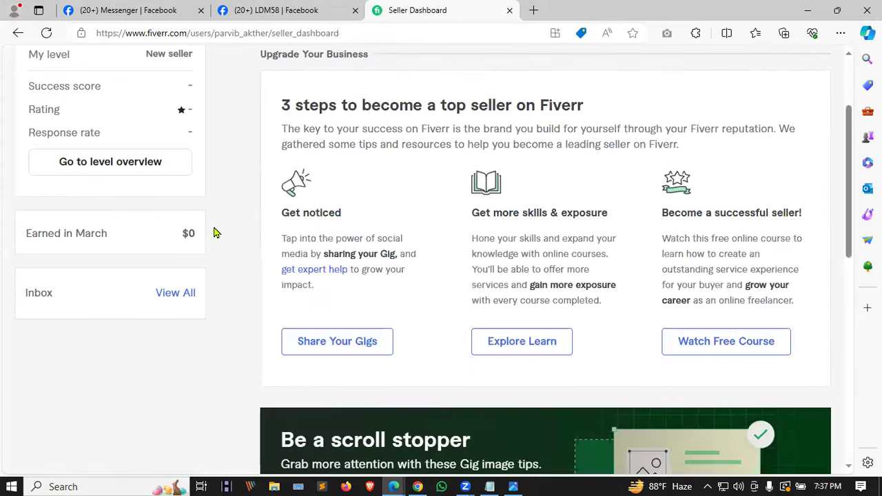
scroll(121, 334, "up", 2)
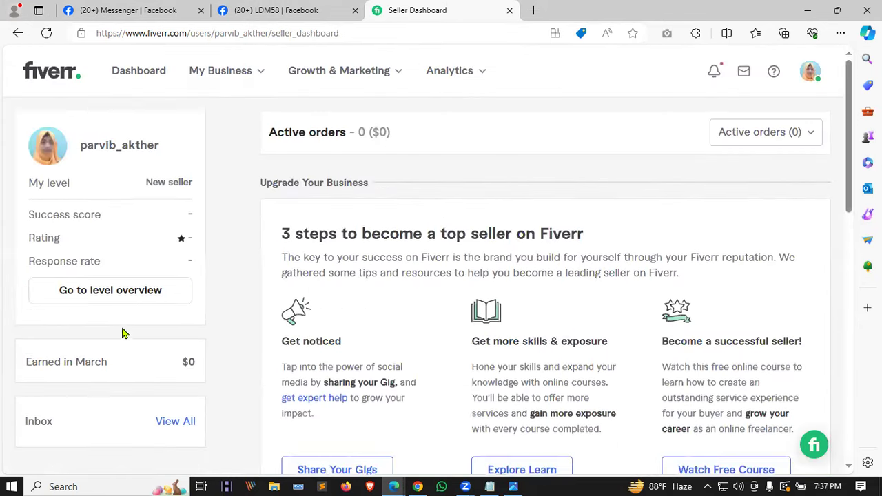
left_click(244, 71)
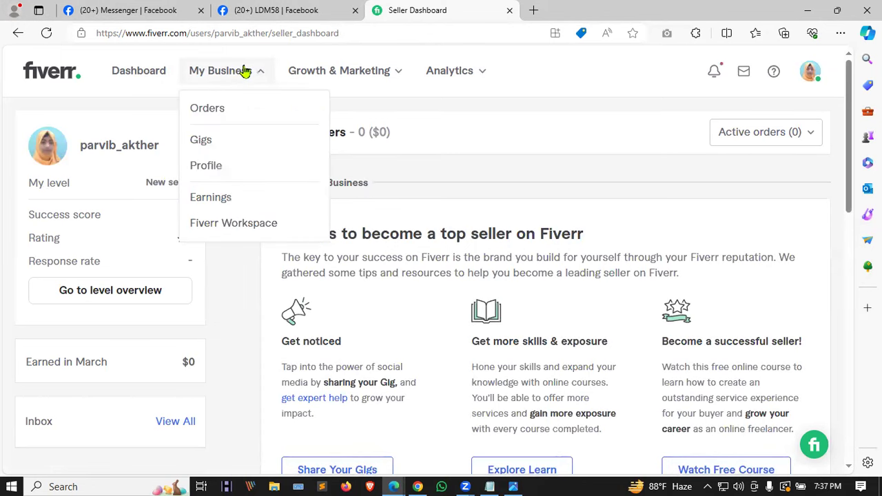
left_click(230, 109)
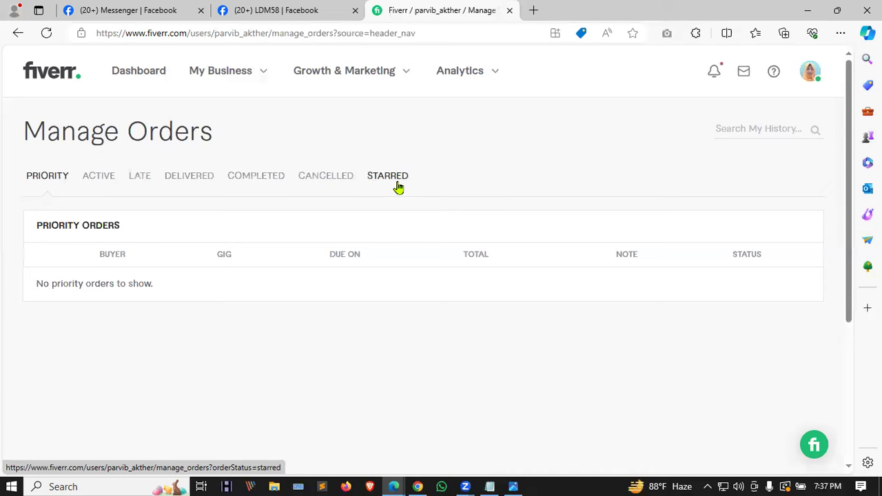
Switch to the LDM58 Facebook group and glance at its invite options
left_click(295, 9)
scroll(522, 390, "down", 4)
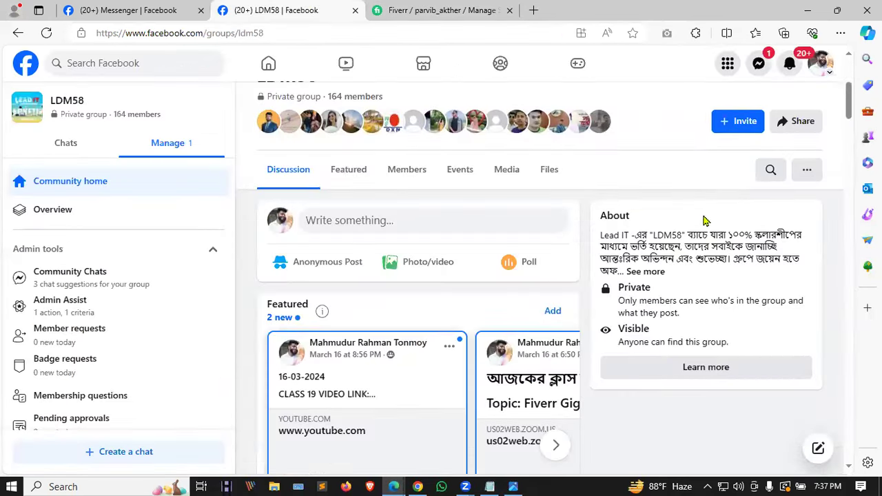
left_click(750, 131)
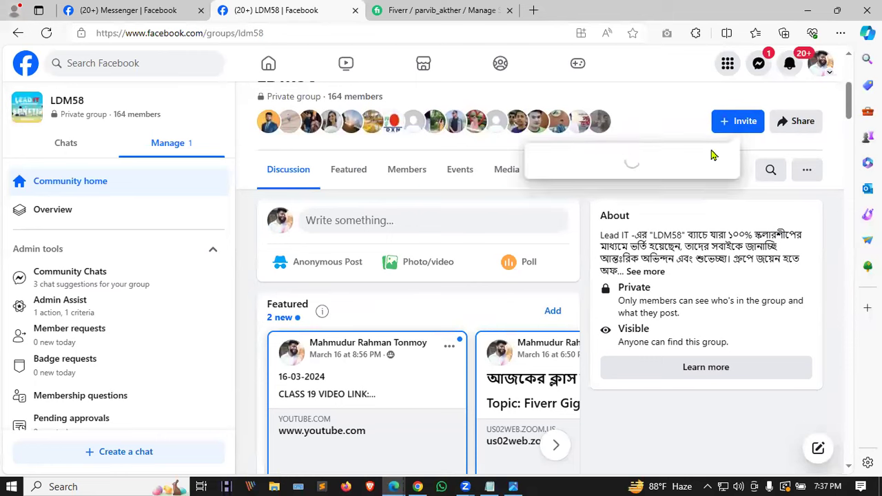
left_click(655, 118)
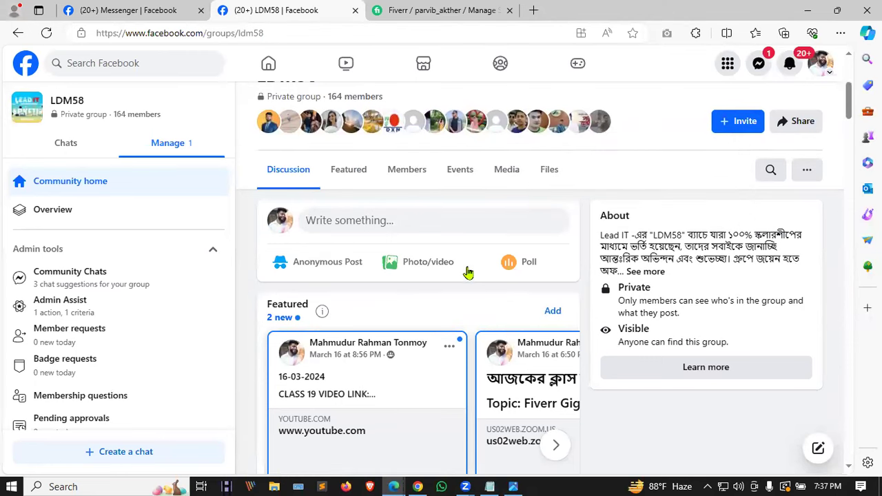
Start a group post with a photo attachment, discard it without choosing a file, and return to the Fiverr orders page
left_click(365, 220)
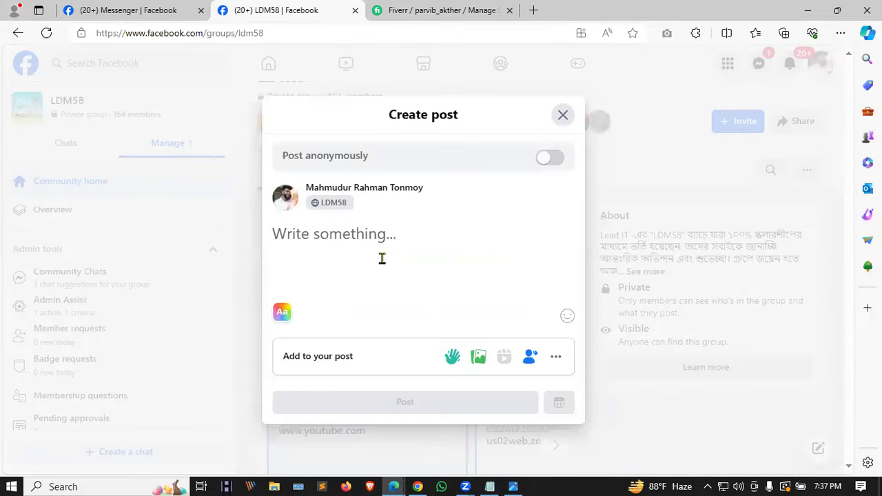
left_click(483, 357)
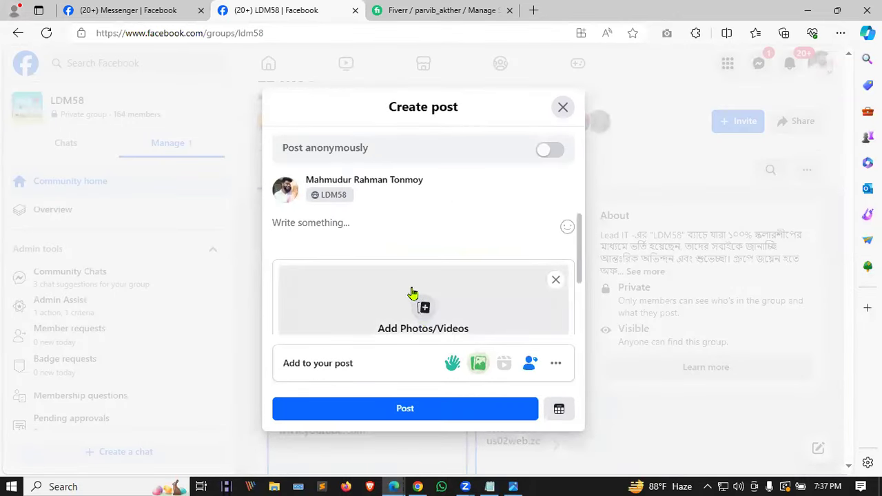
left_click(369, 286)
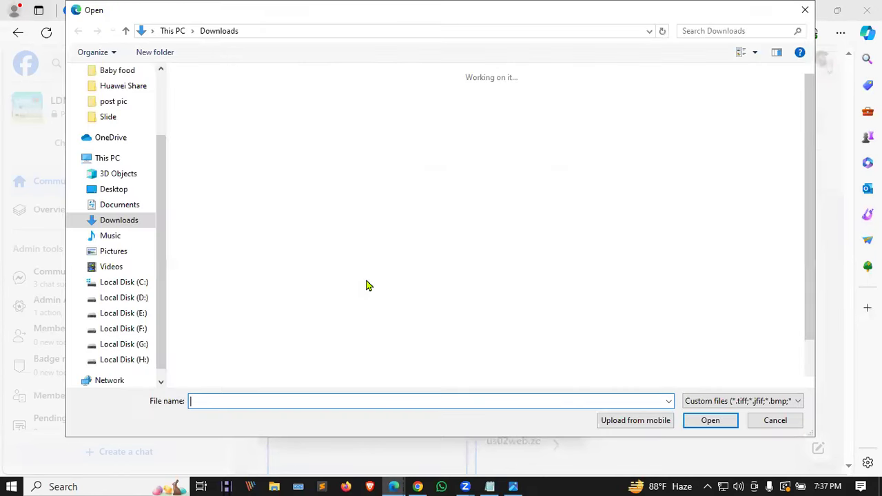
left_click(804, 13)
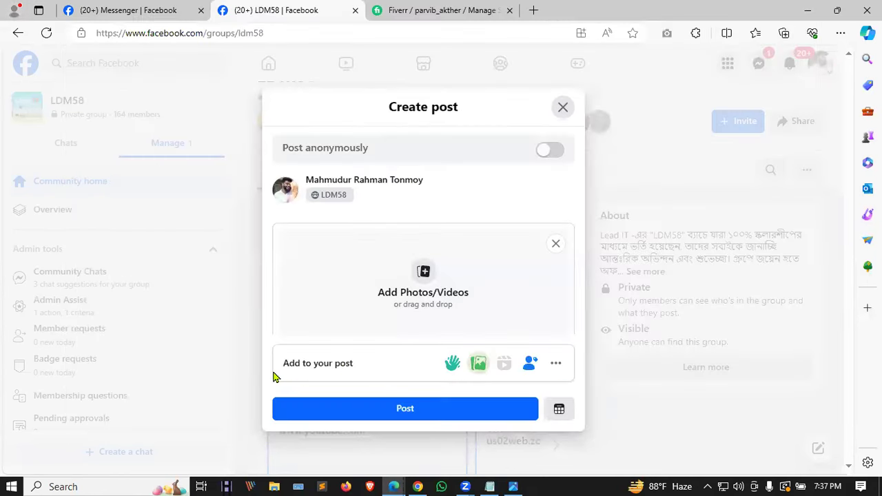
left_click(562, 109)
left_click(413, 9)
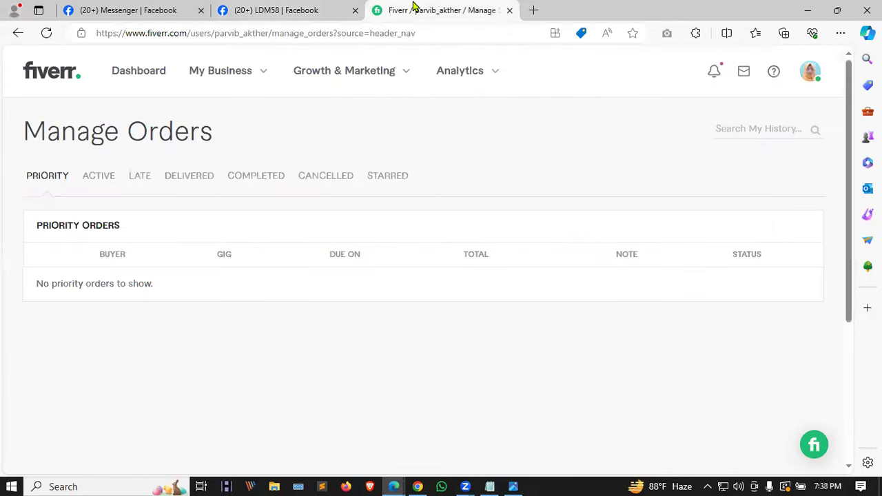